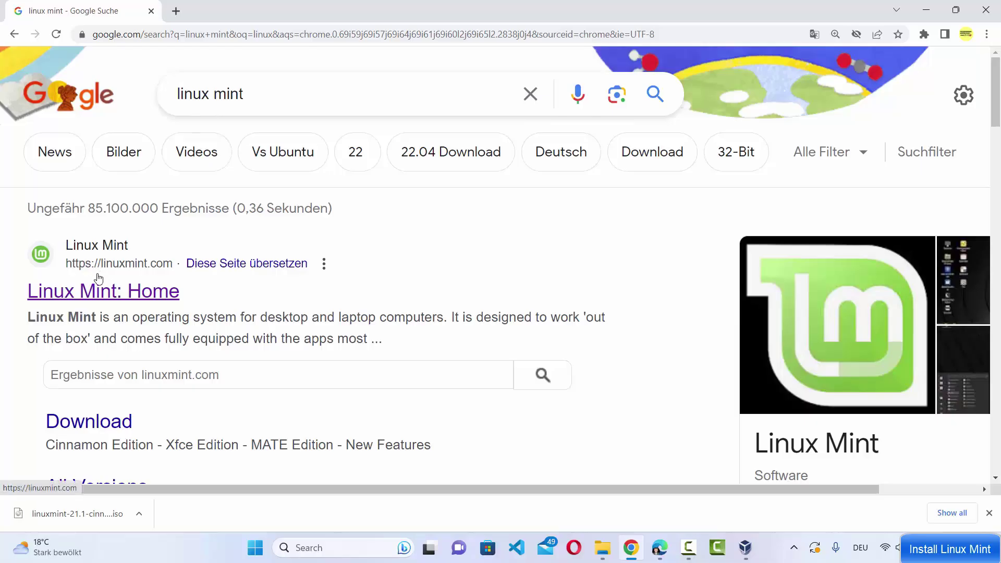
Go from the Linux Mint homepage to the Linux Mint 21.2 download page
left_click(138, 295)
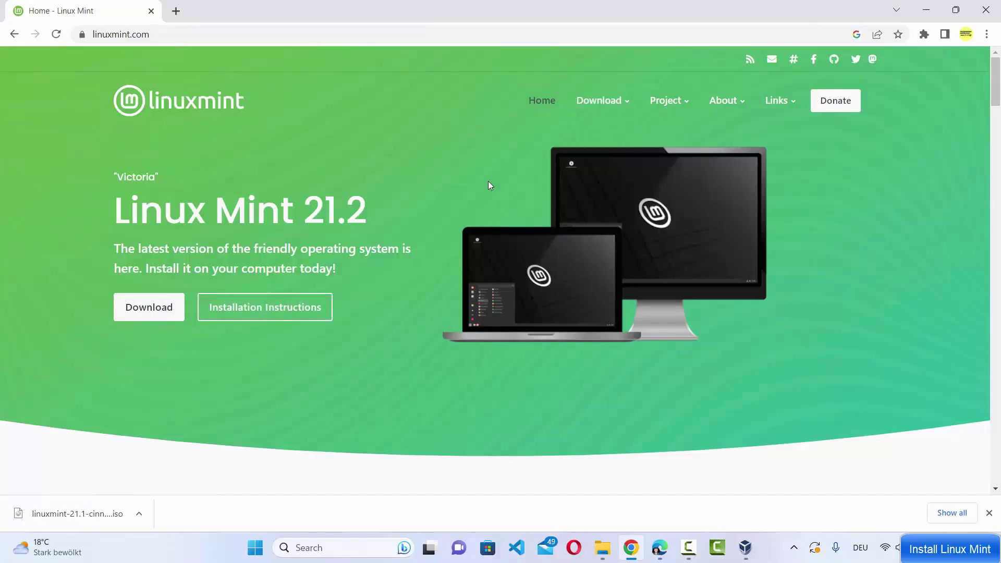
mouse_move(605, 109)
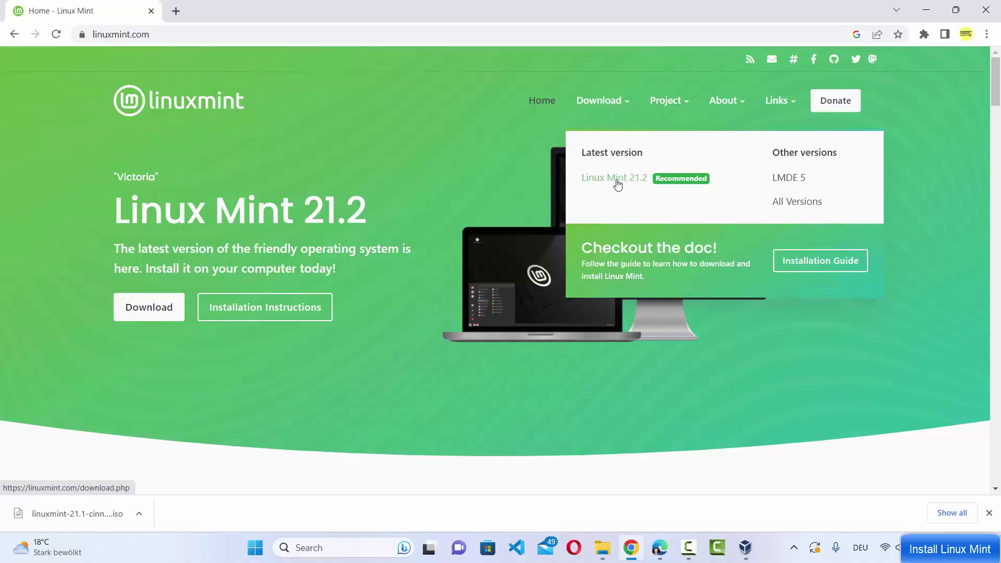
left_click(150, 311)
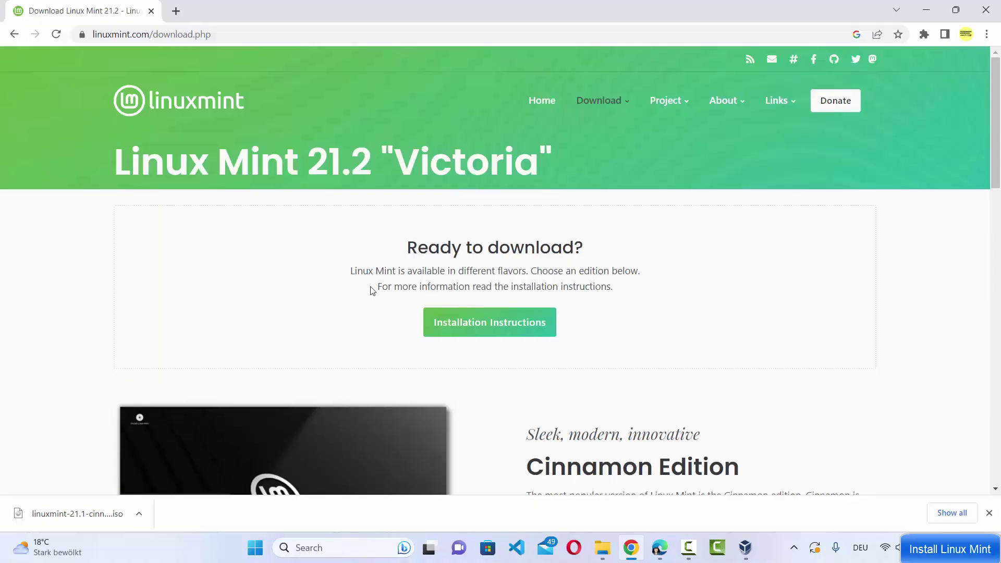
Scroll through the Cinnamon, MATE and Xfce edition sections, ending back at Cinnamon
scroll(598, 225, "down", 1)
scroll(566, 193, "up", 1)
scroll(637, 219, "down", 3)
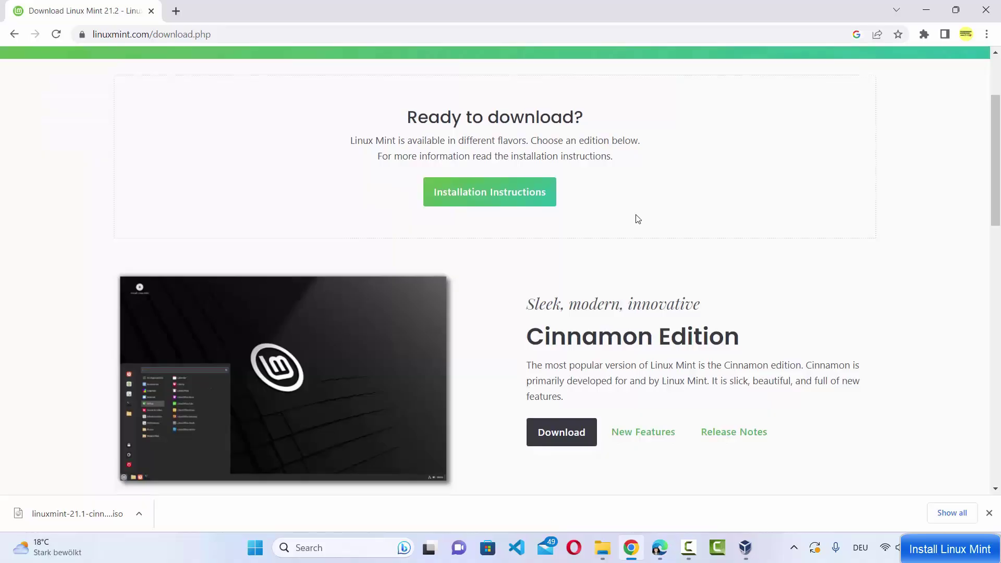
scroll(637, 219, "down", 3)
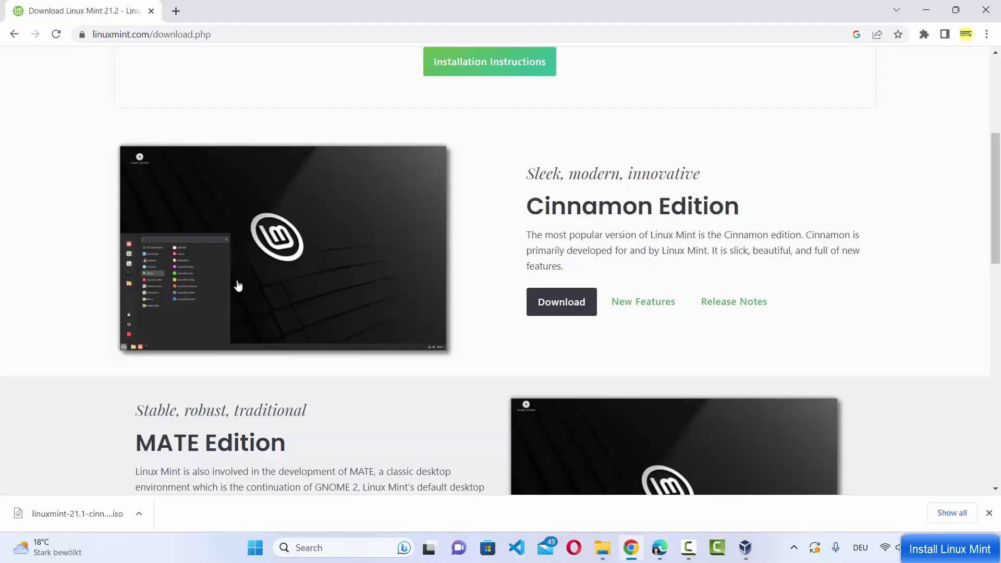
scroll(318, 216, "down", 3)
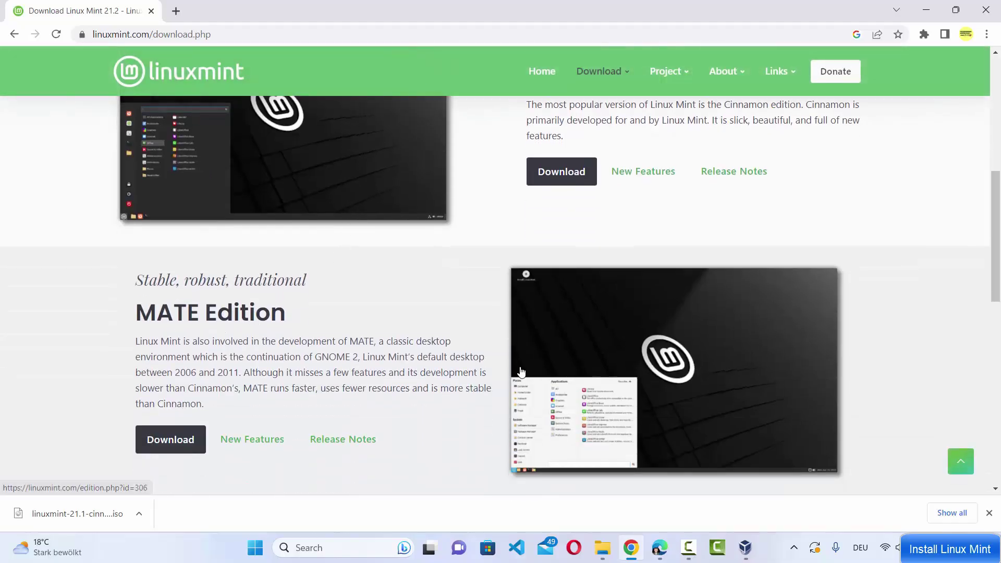
scroll(621, 339, "down", 5)
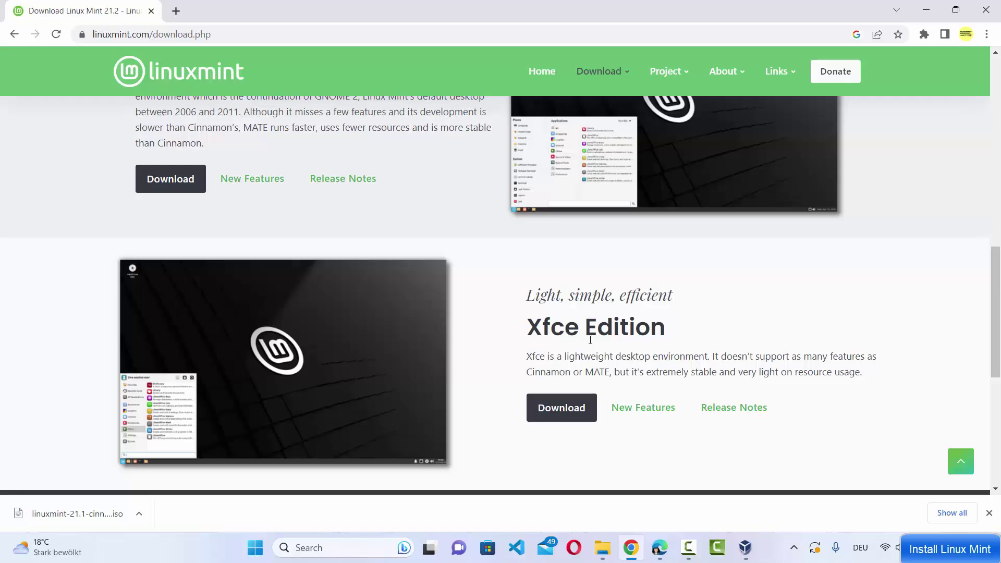
scroll(675, 351, "up", 1)
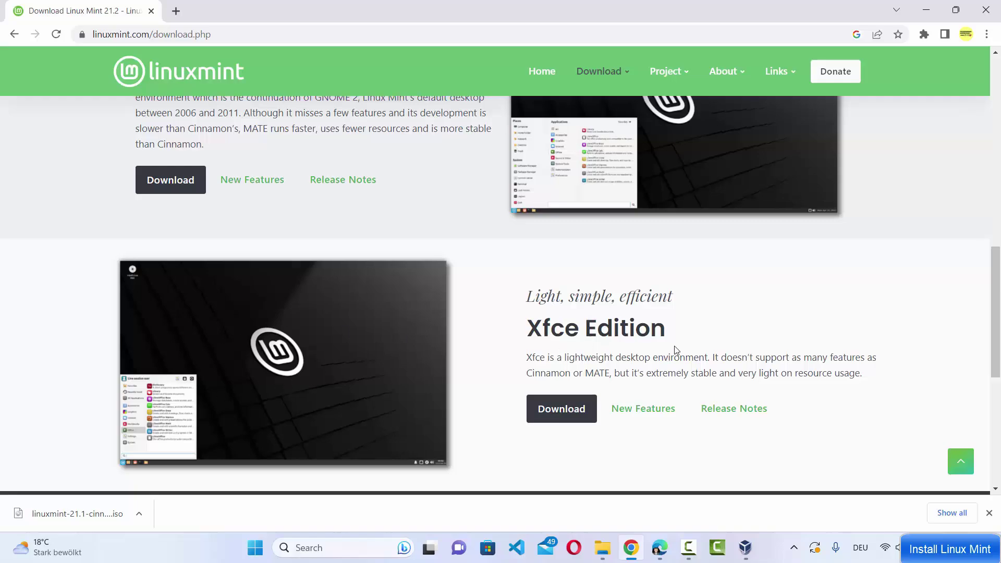
scroll(675, 350, "up", 8)
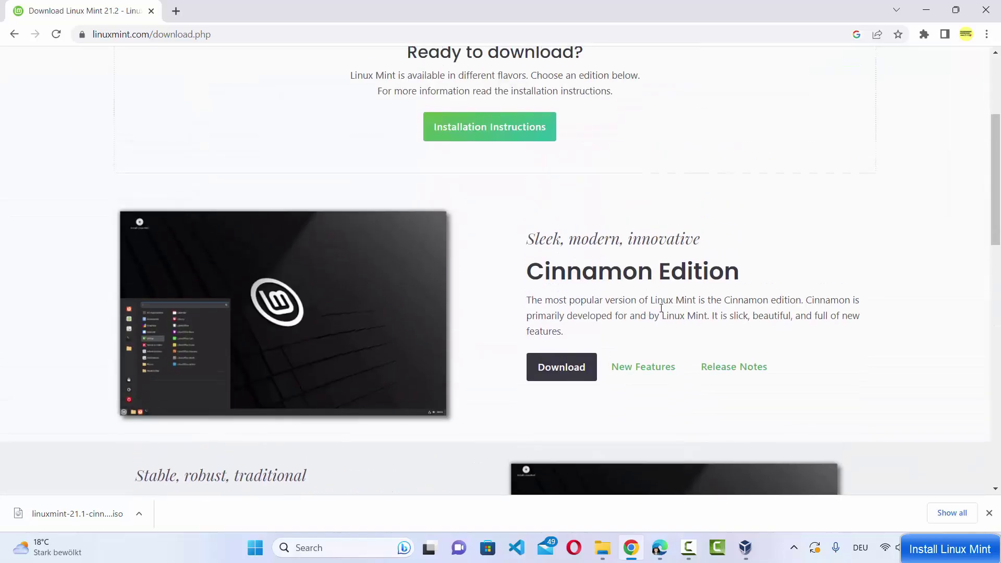
Open the Cinnamon Edition download page and scroll to its 64-bit download mirrors table
left_click(563, 372)
scroll(503, 313, "down", 2)
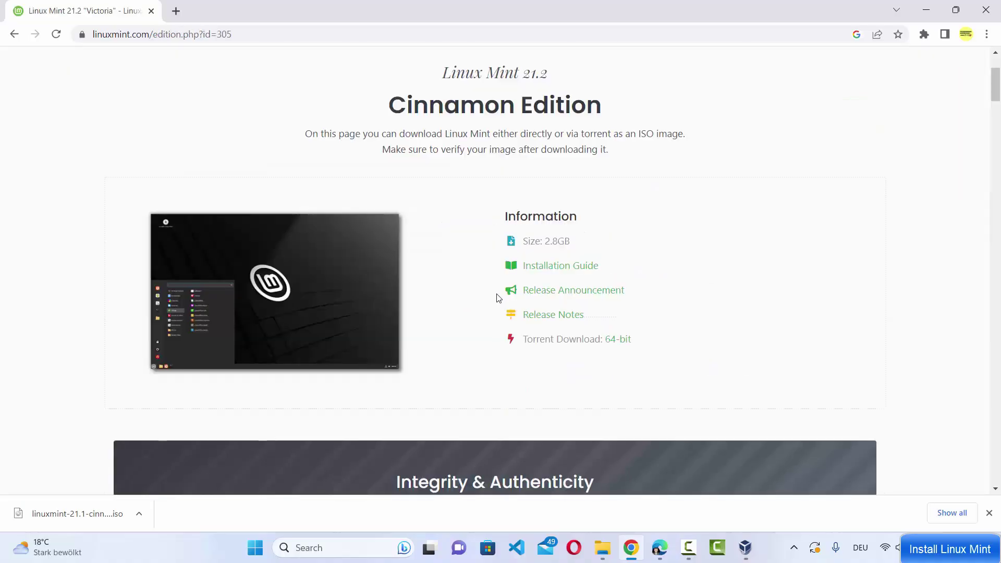
scroll(499, 297, "down", 4)
scroll(376, 308, "down", 6)
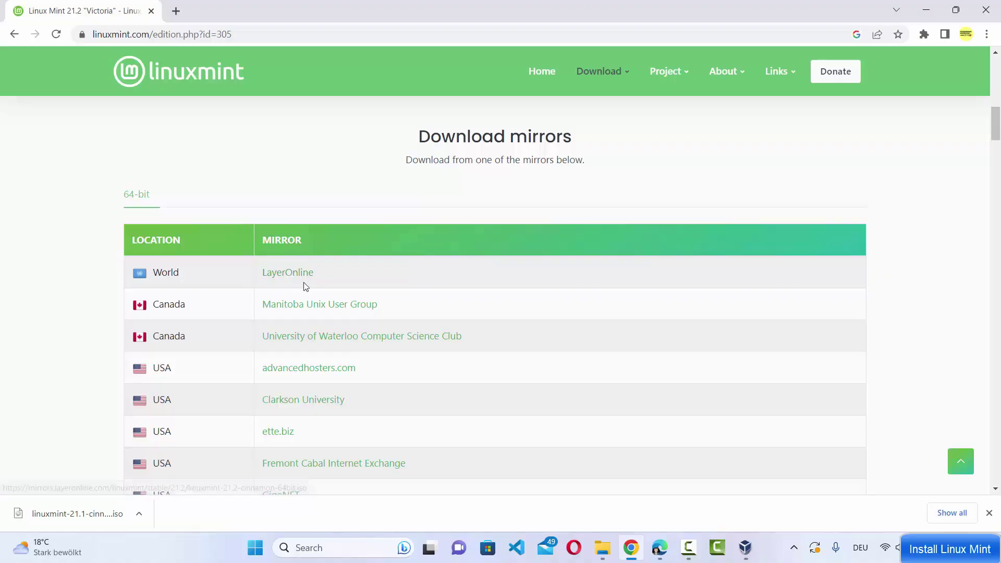
scroll(305, 286, "down", 3)
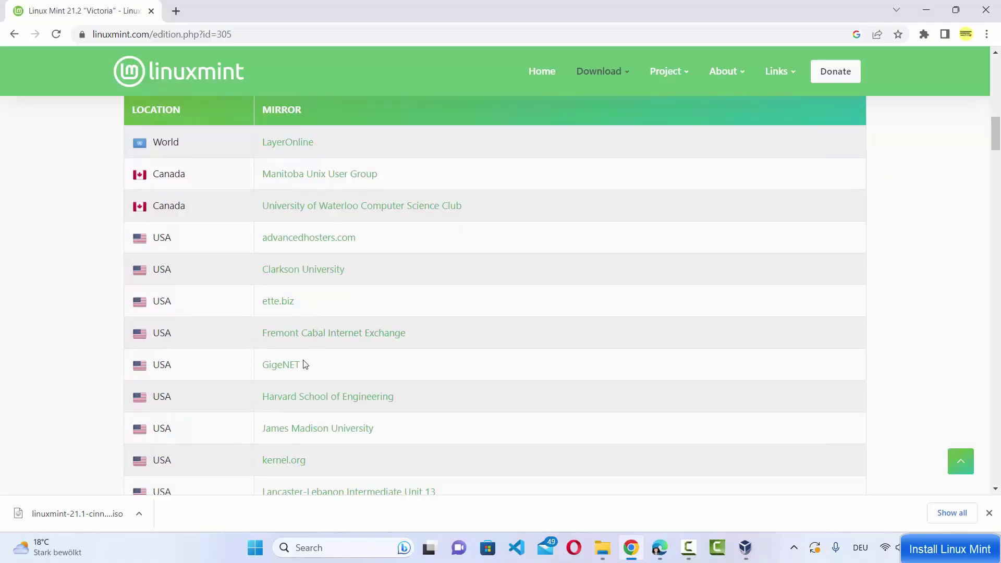
scroll(305, 364, "down", 1)
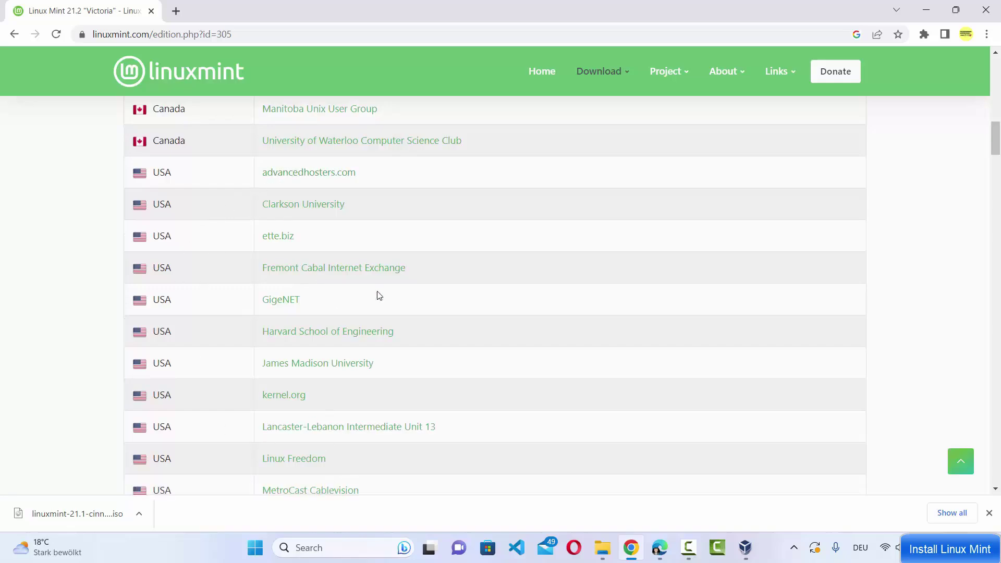
scroll(325, 376, "up", 2)
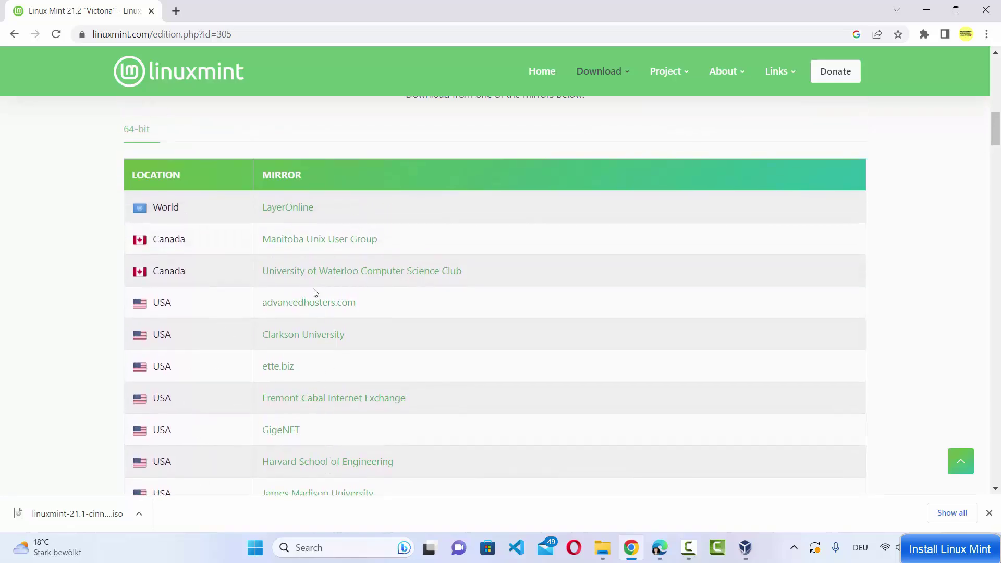
Start the Cinnamon ISO download from the LayerOnline mirror, cancel it, and bring up the Linux Mint folder
left_click(290, 209)
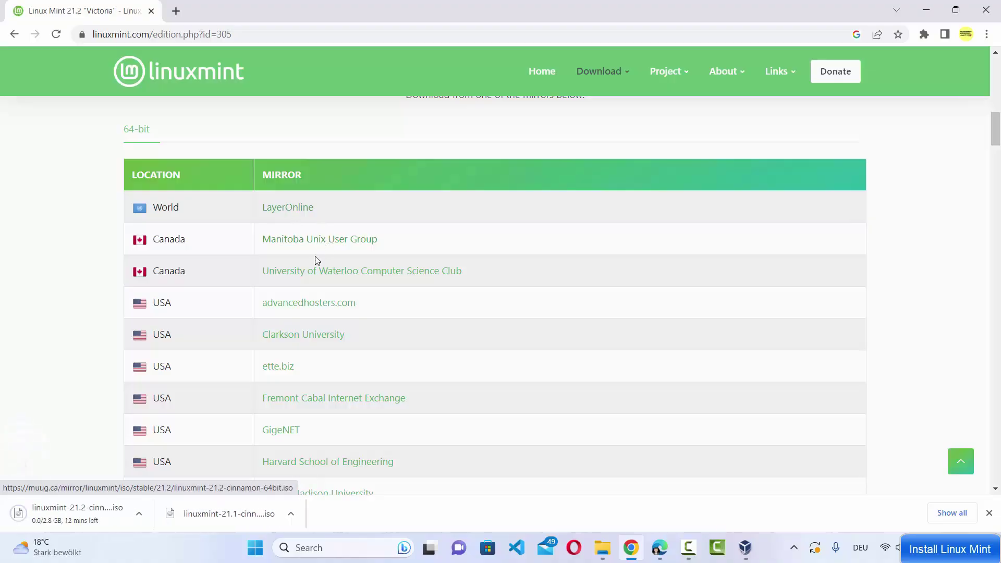
scroll(301, 357, "down", 3)
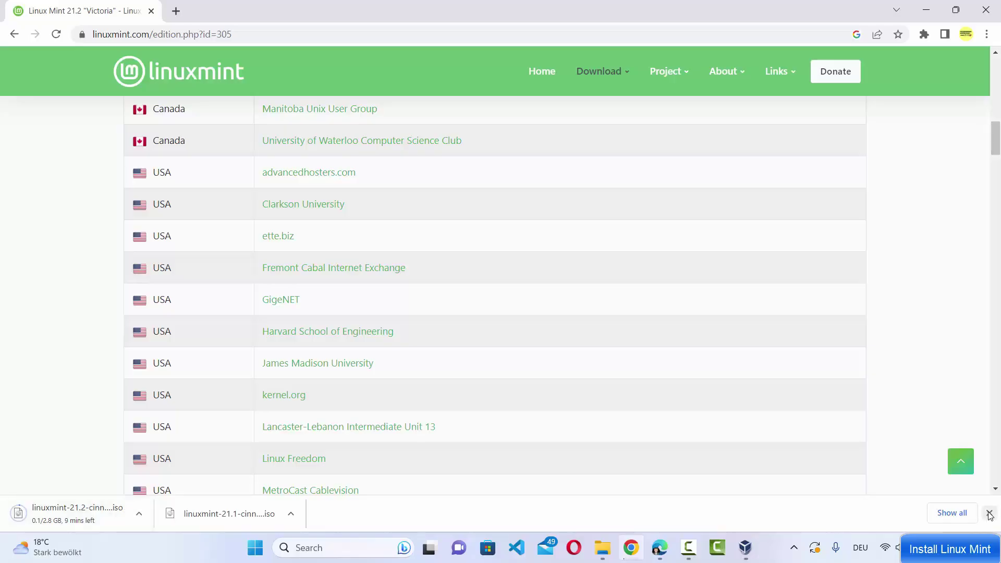
left_click(138, 514)
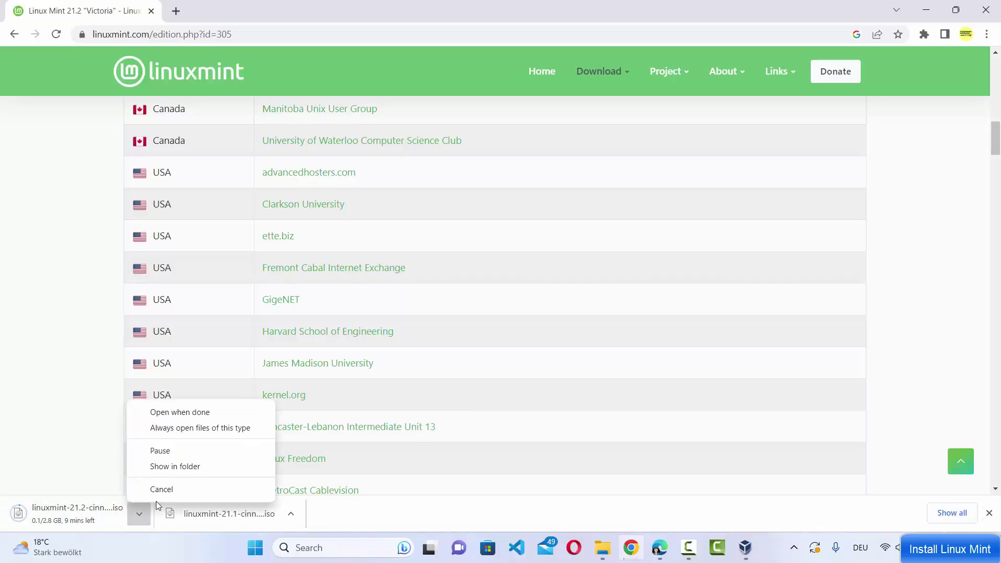
left_click(161, 493)
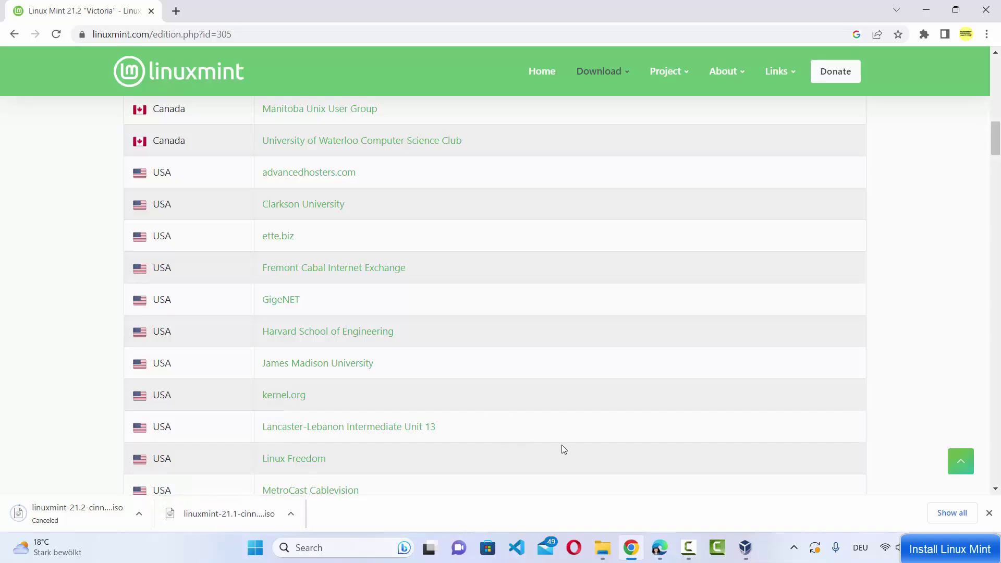
left_click(602, 548)
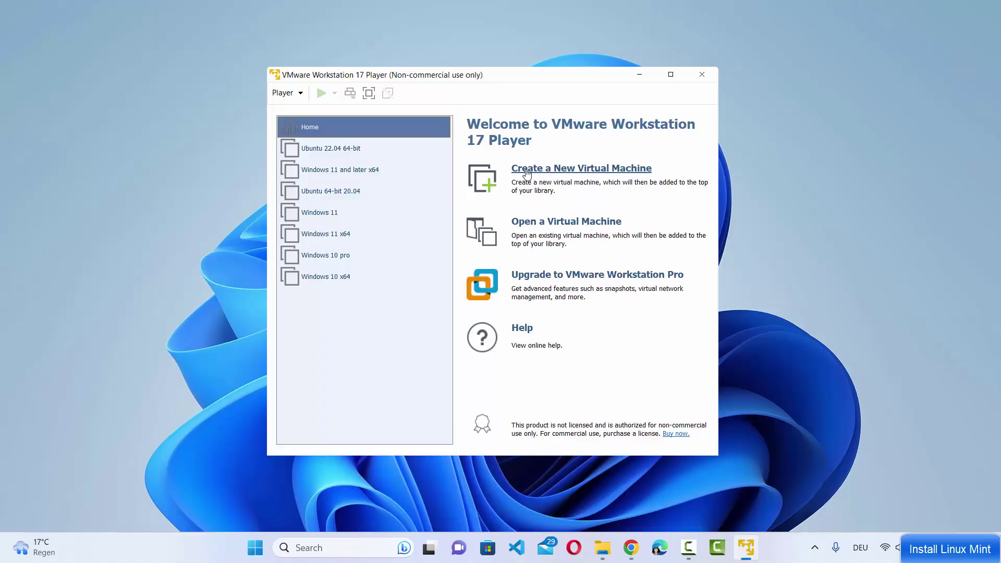
Create a new virtual machine with 'I will install the operating system later' selected
left_click(555, 170)
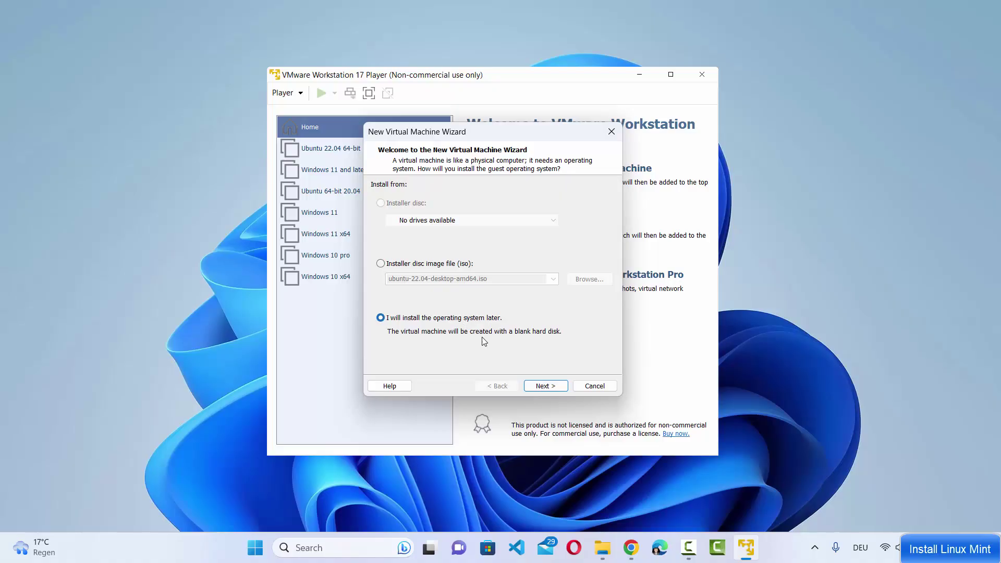
left_click(542, 386)
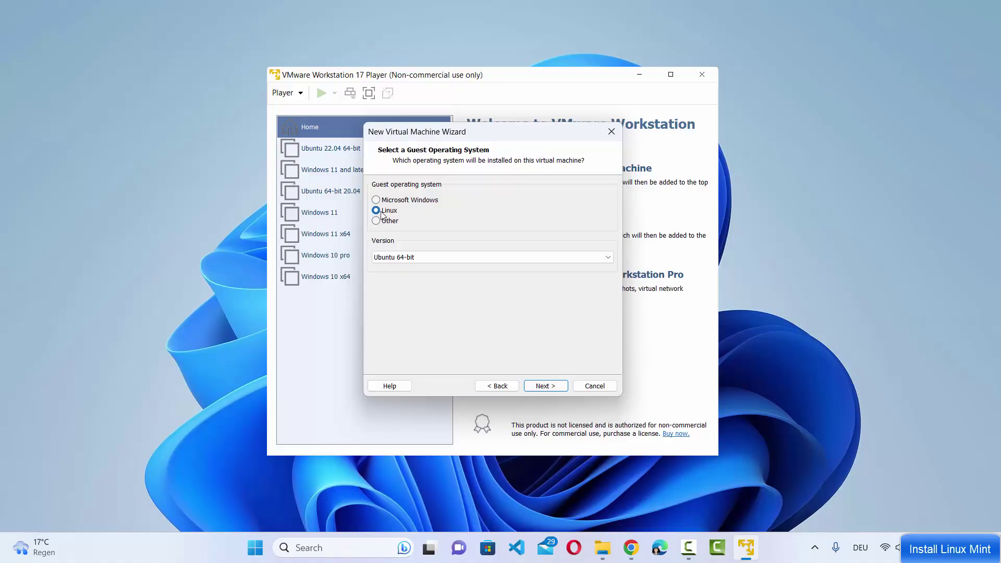
Pick Ubuntu 64-bit from the Linux Version list
left_click(414, 260)
left_click(435, 258)
left_click(435, 258)
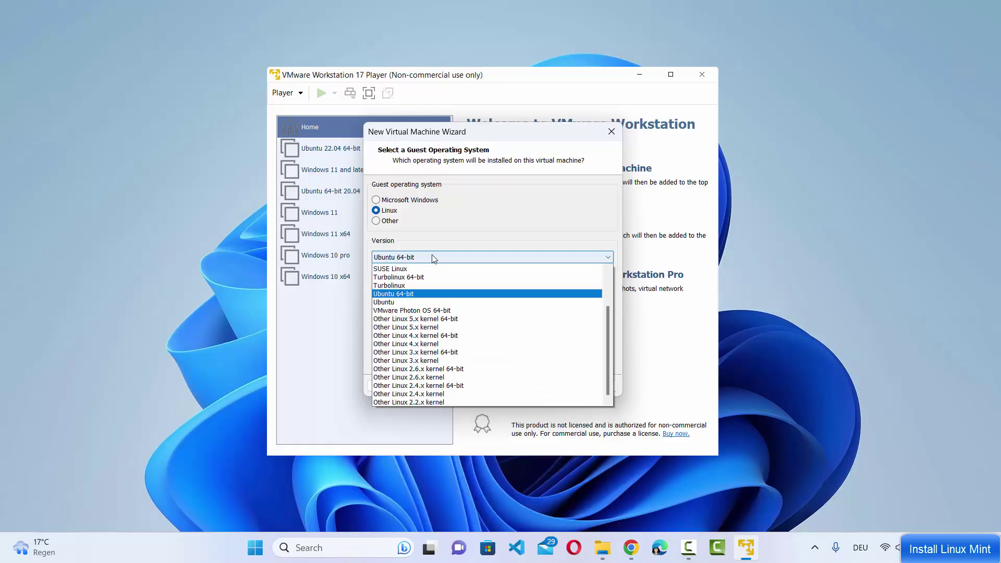
scroll(438, 282, "up", 4)
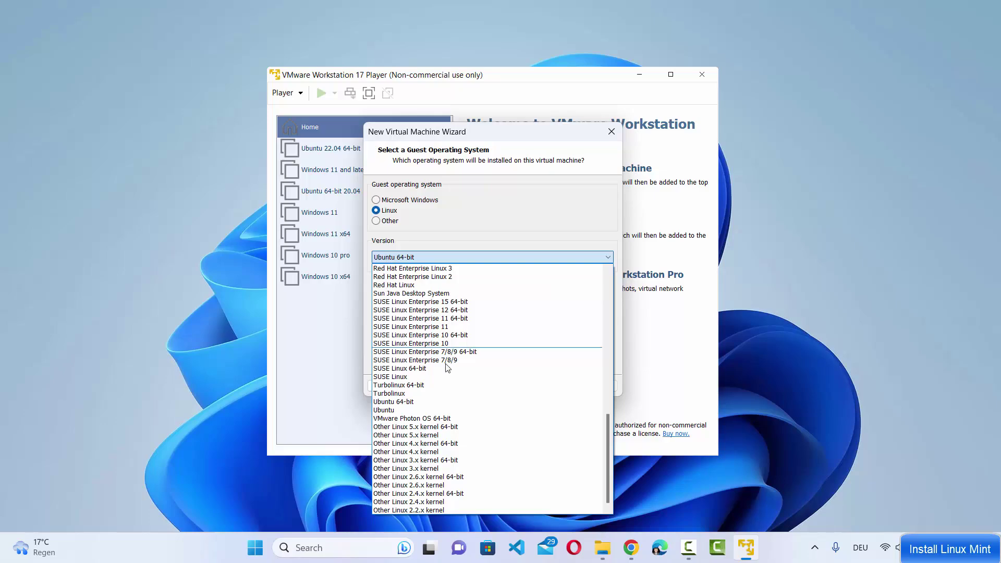
scroll(446, 365, "up", 3)
scroll(446, 368, "up", 15)
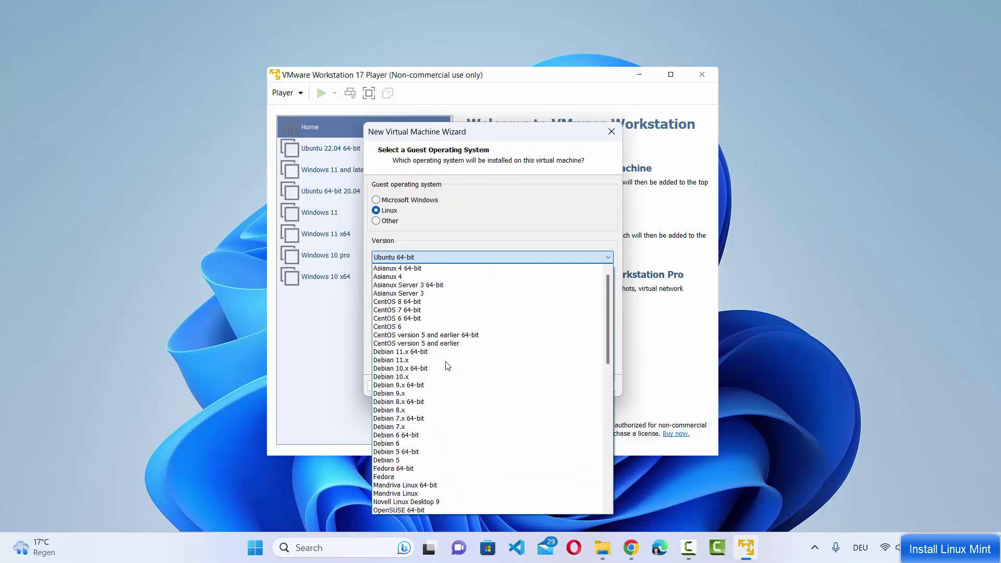
scroll(440, 340, "down", 4)
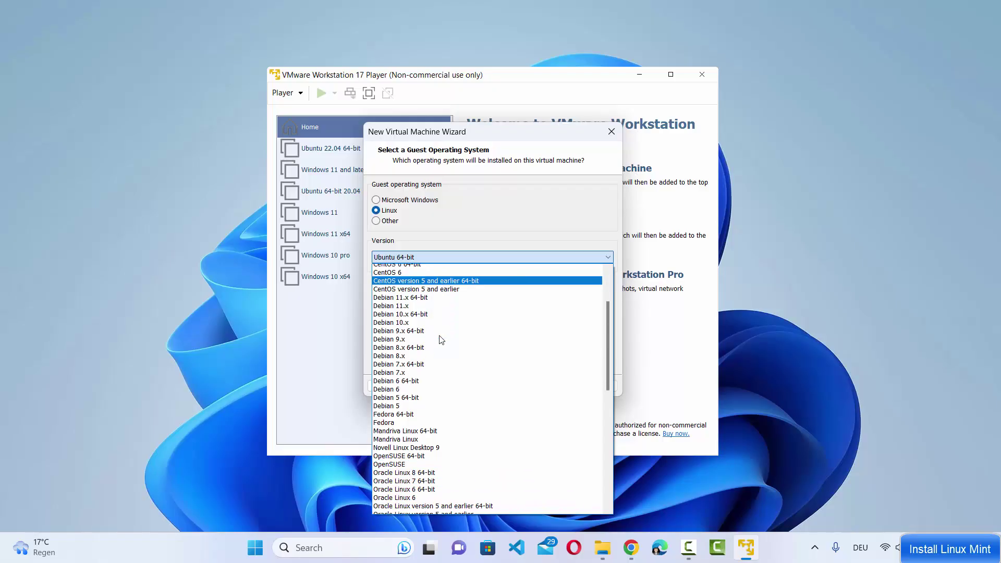
scroll(441, 339, "down", 11)
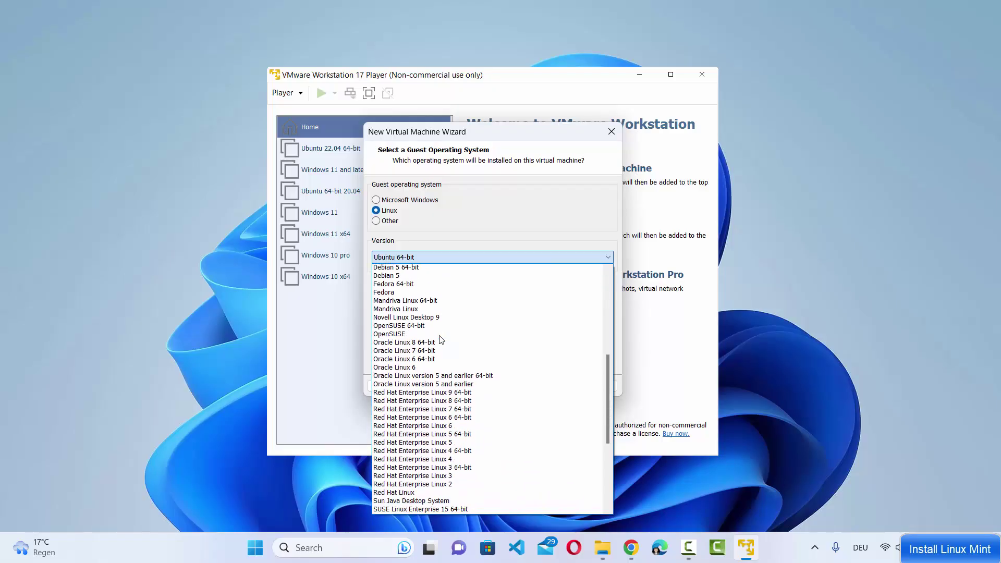
scroll(441, 339, "down", 1)
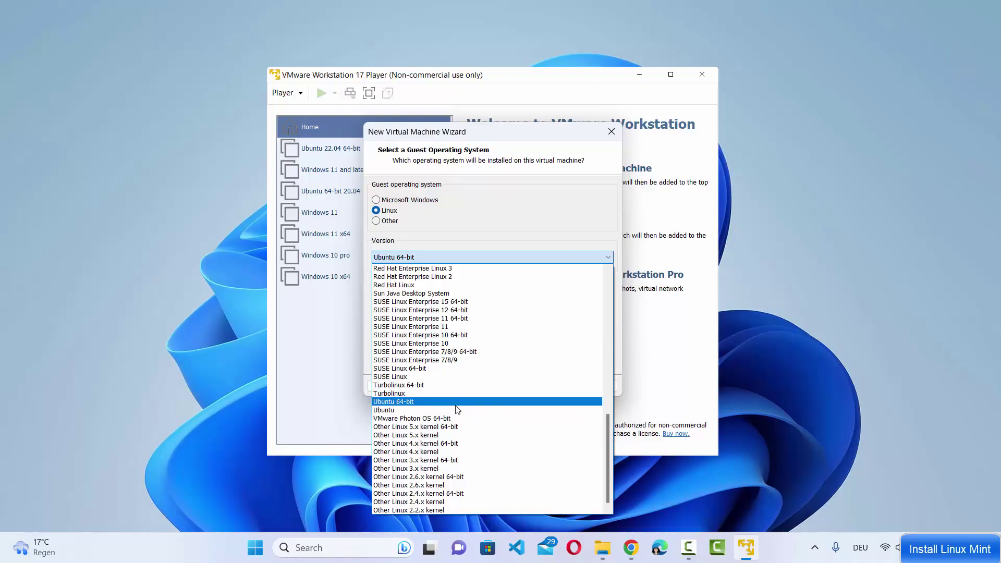
scroll(459, 407, "up", 15)
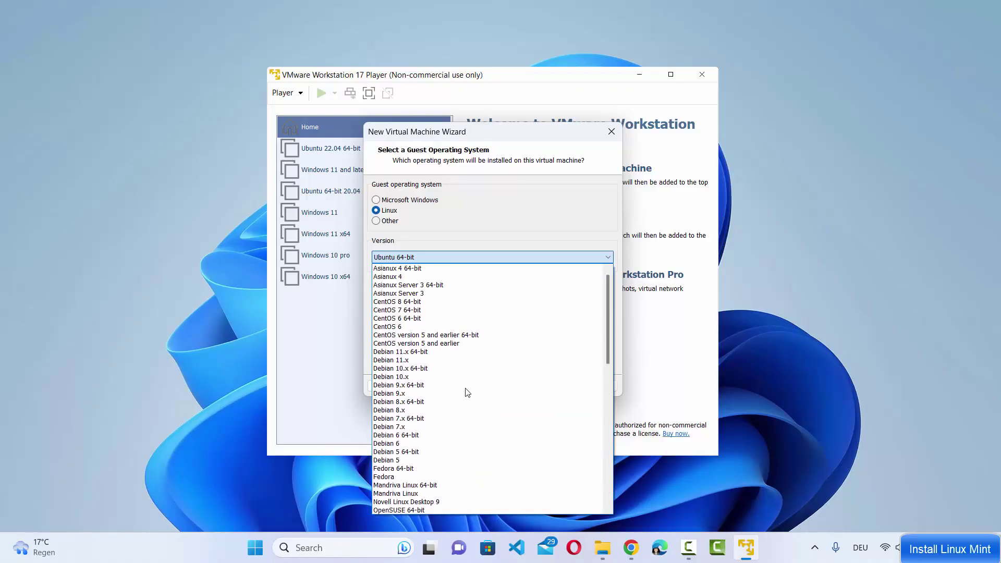
scroll(461, 381, "down", 8)
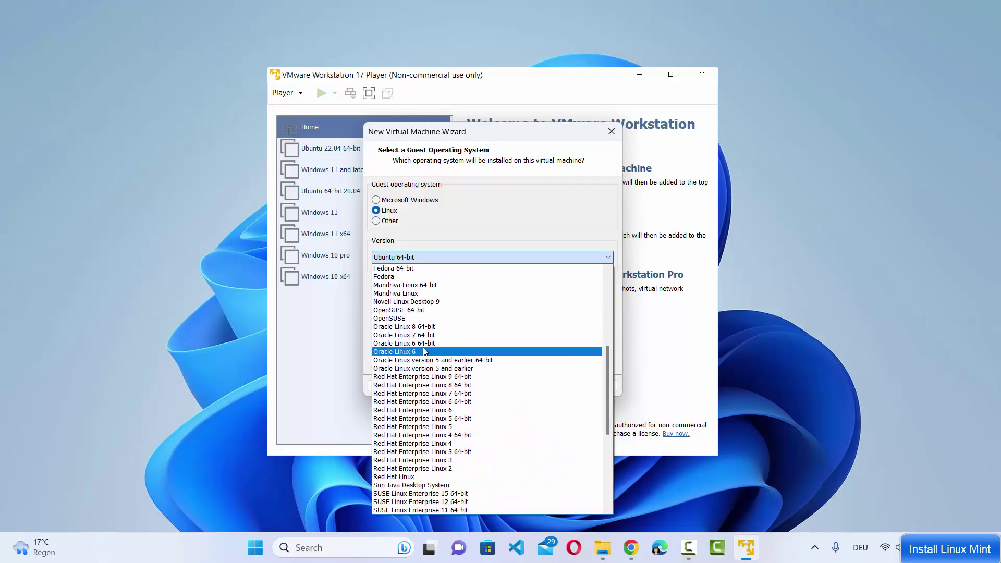
scroll(424, 352, "up", 1)
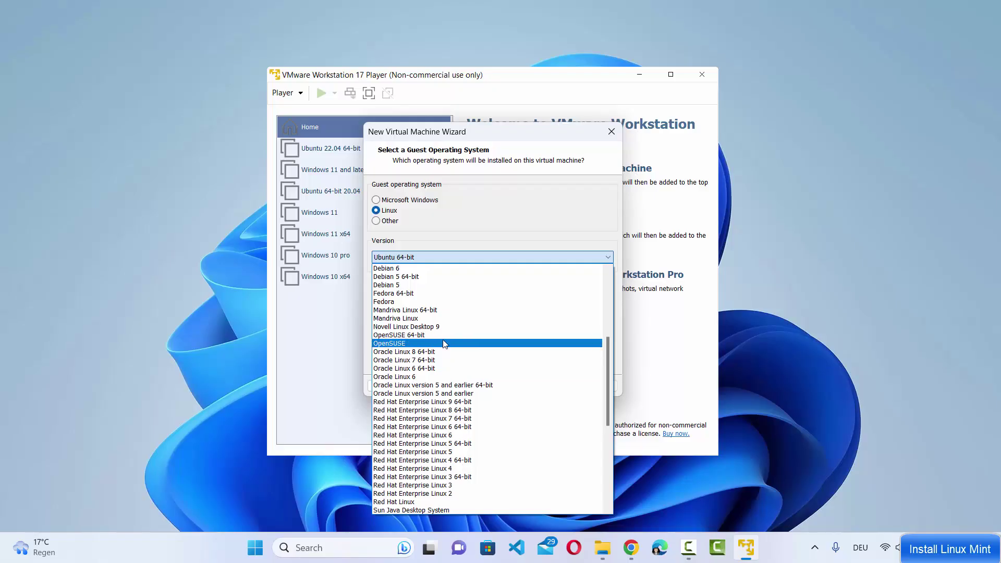
scroll(444, 344, "down", 6)
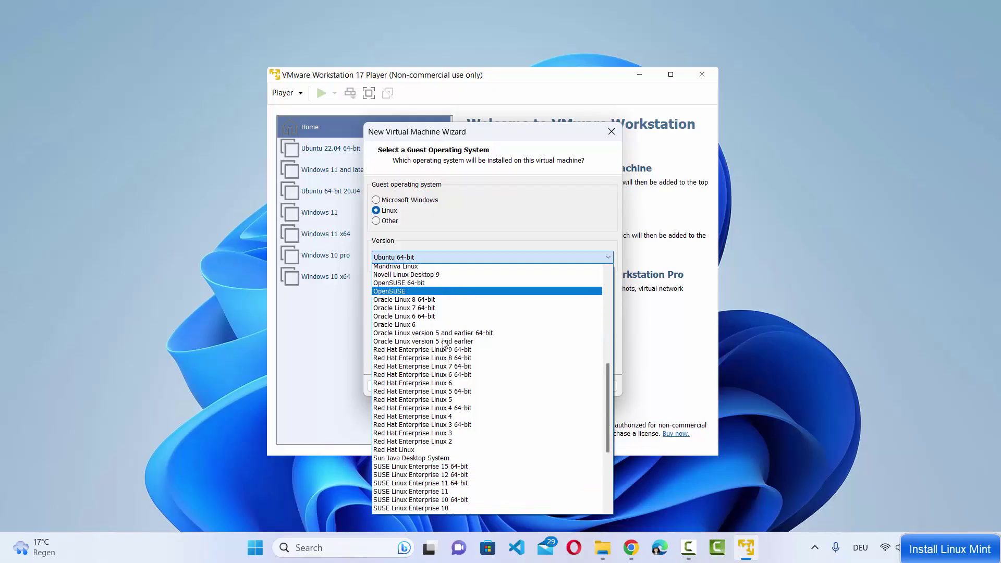
scroll(444, 344, "down", 3)
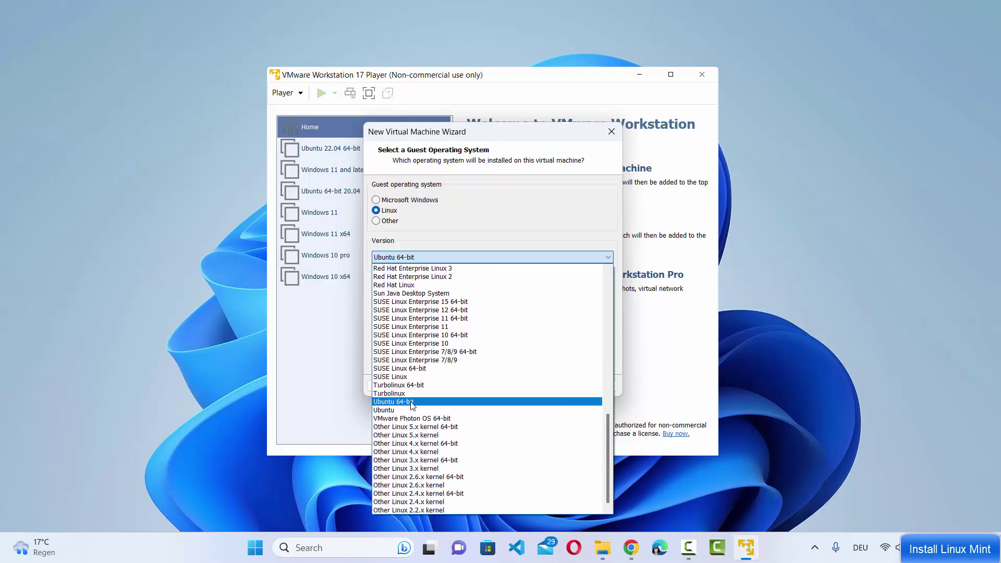
left_click(412, 402)
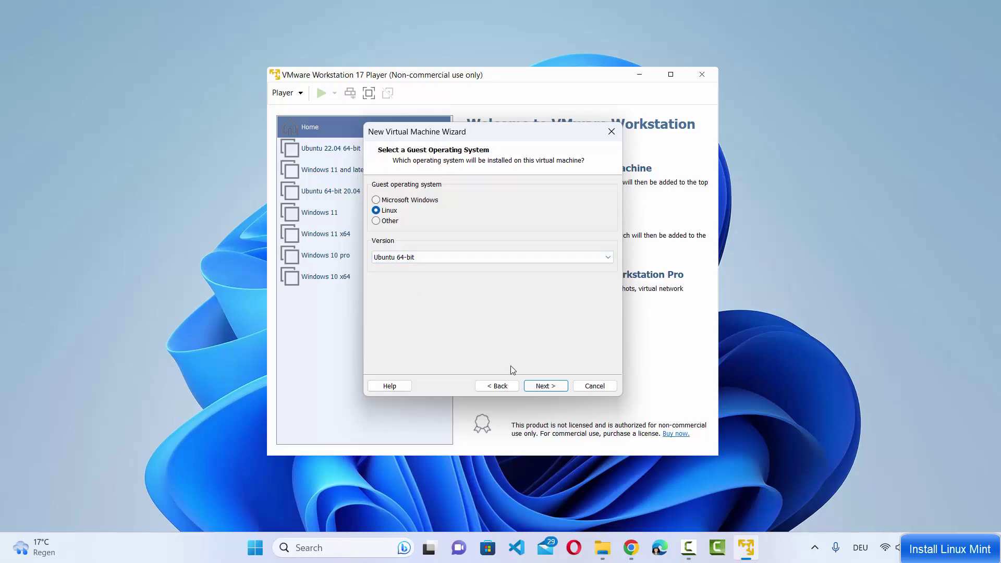
Replace 'Ubuntu' in the machine name with 'Linux Mint', making it 'Linux Mint 64-bit'
left_click(545, 386)
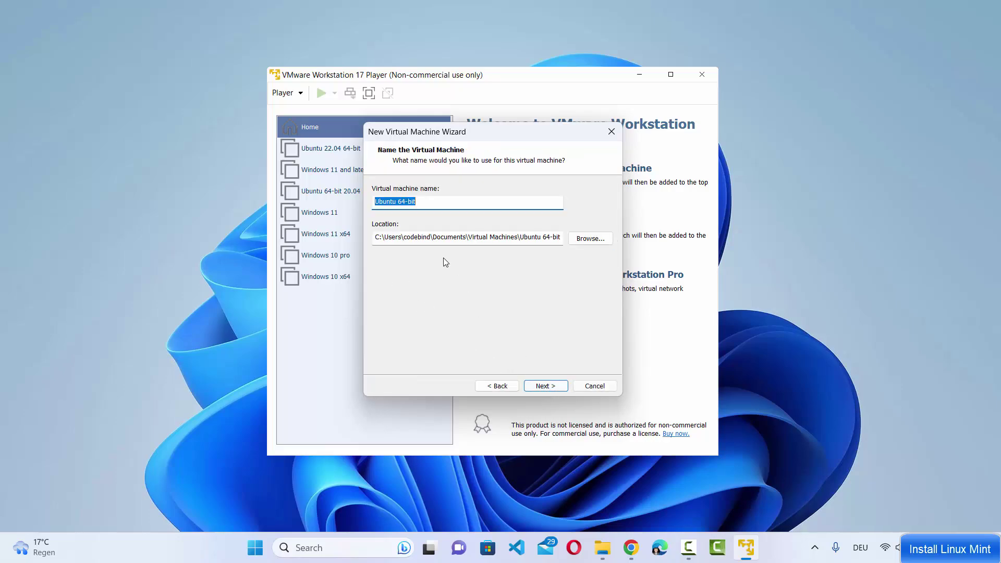
left_click(395, 207)
double_click(376, 203)
type("L")
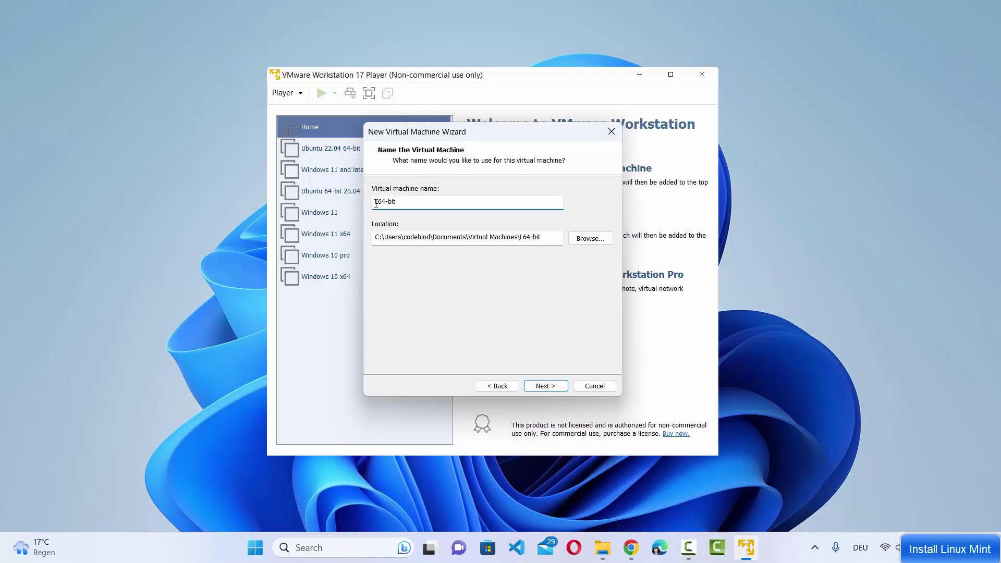
type("inux Mint")
left_click_drag(378, 235, 507, 235)
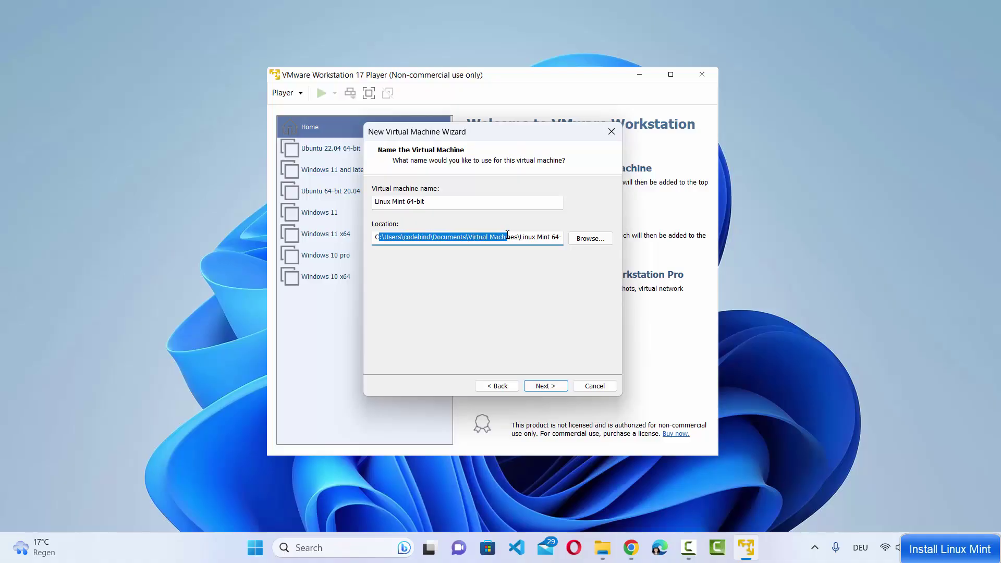
Browse to DATADRIVE1 (D:) and choose the Linux Mint folder as the storage location
left_click(589, 242)
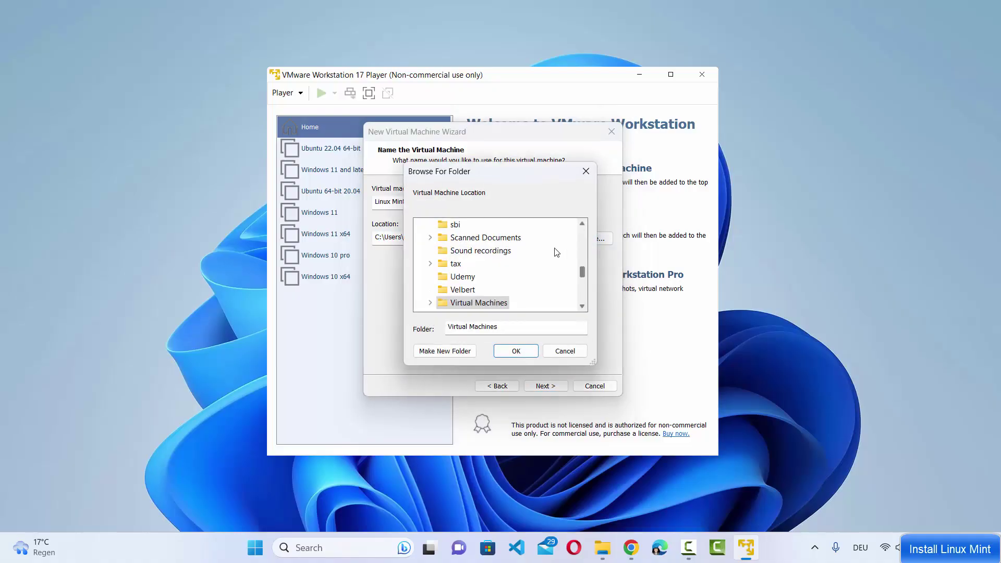
scroll(557, 255, "up", 10)
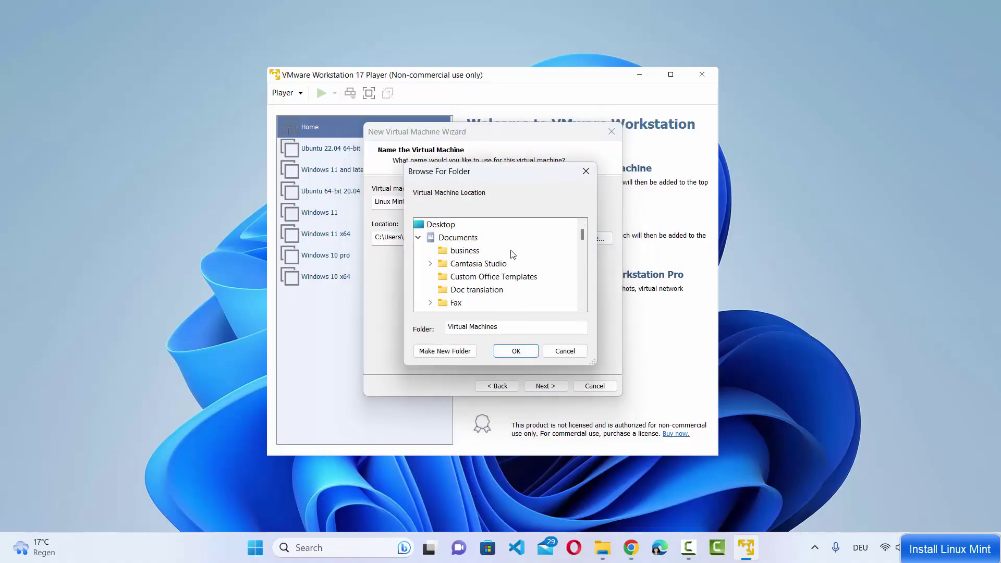
left_click(419, 237)
scroll(427, 251, "down", 5)
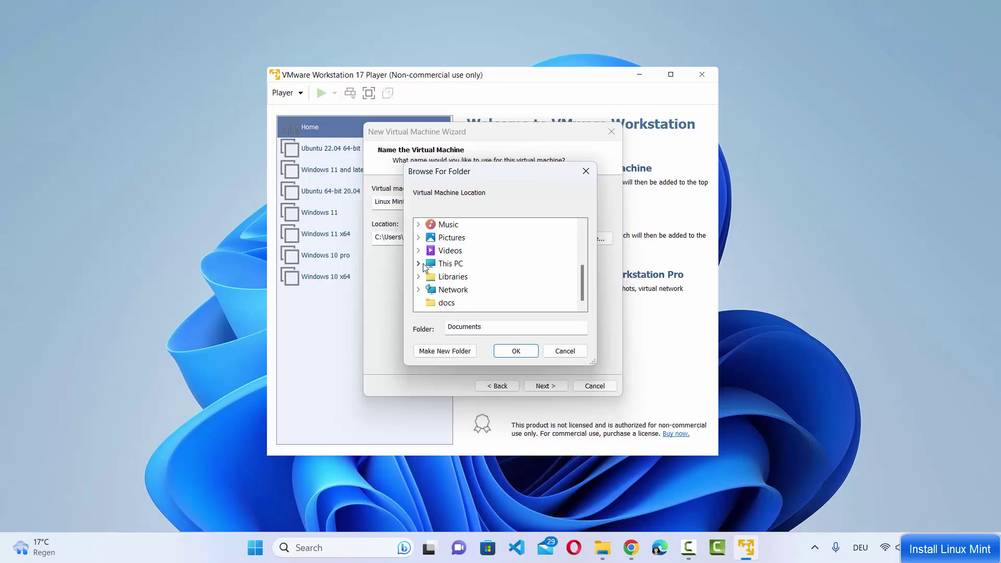
left_click(418, 264)
left_click(477, 289)
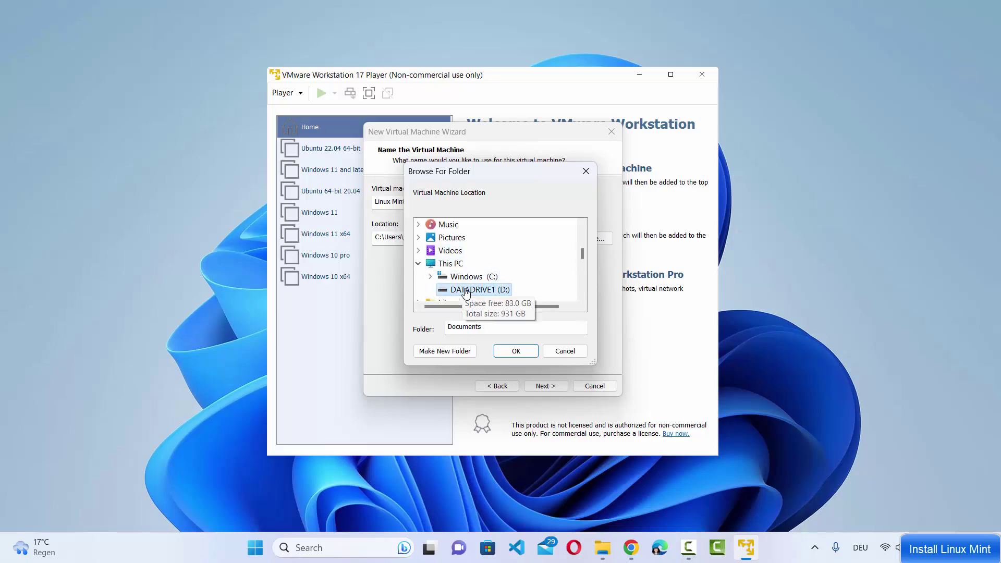
scroll(499, 253, "down", 2)
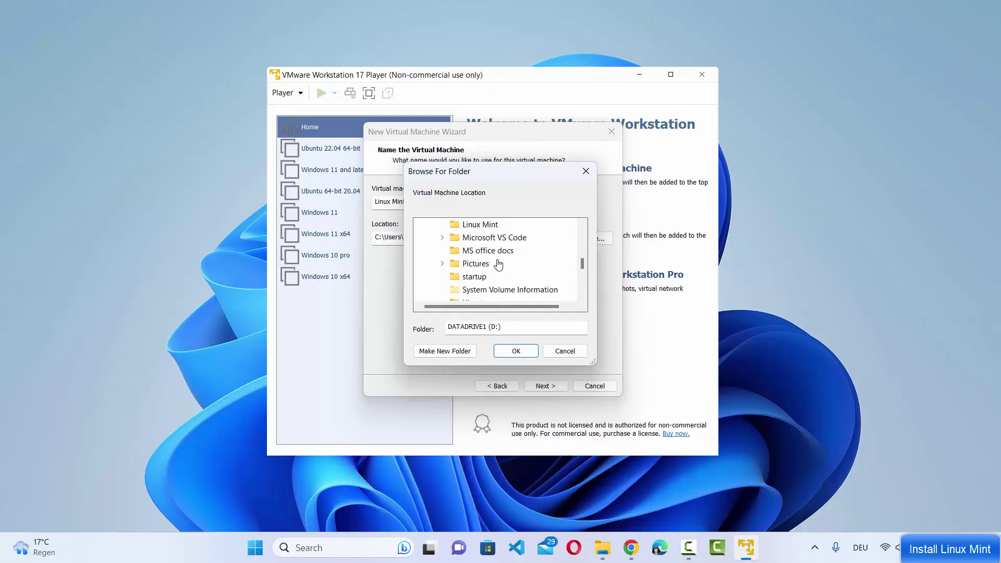
left_click(483, 226)
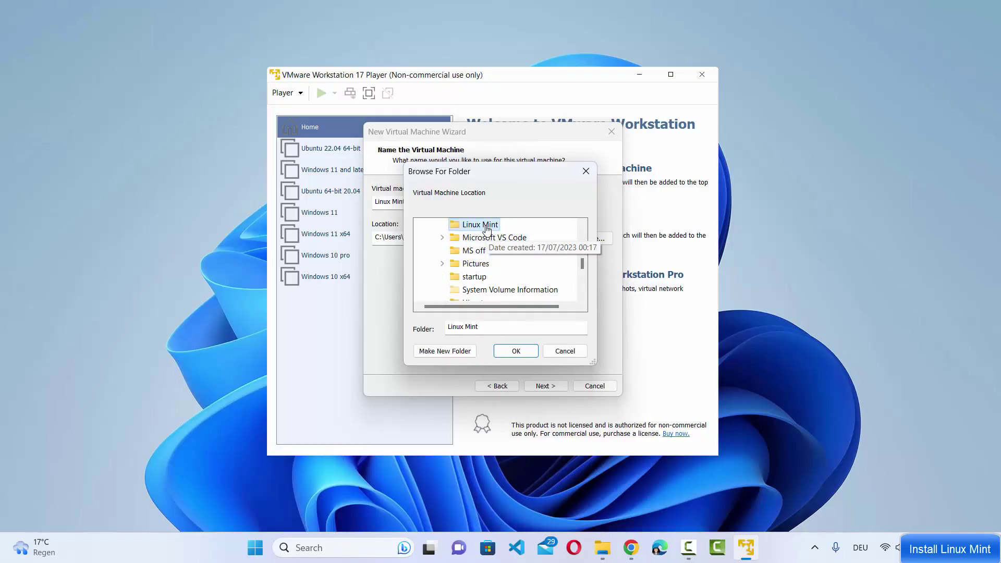
left_click(528, 351)
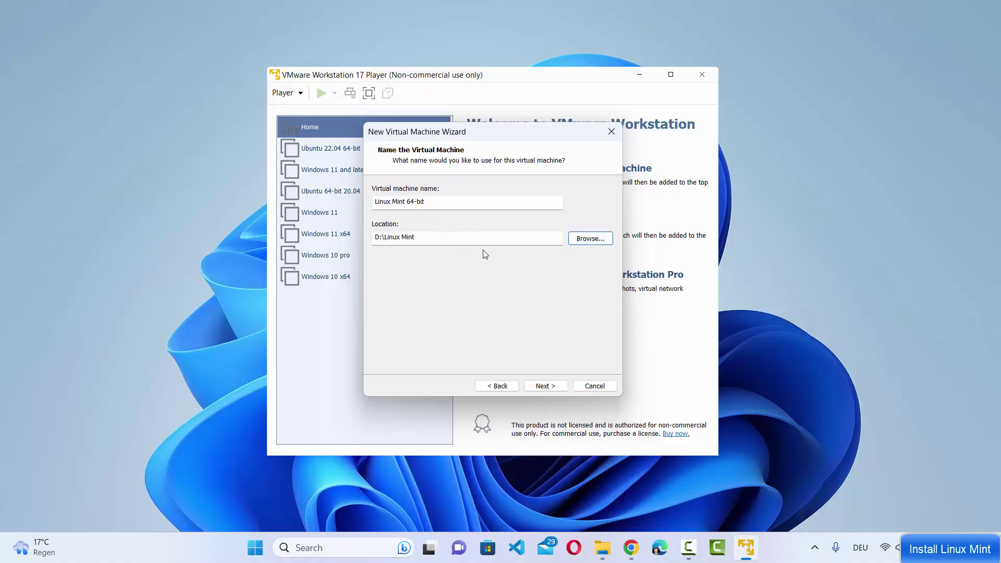
Set the maximum disk size to 100 GB, split into multiple files, and continue
left_click(550, 390)
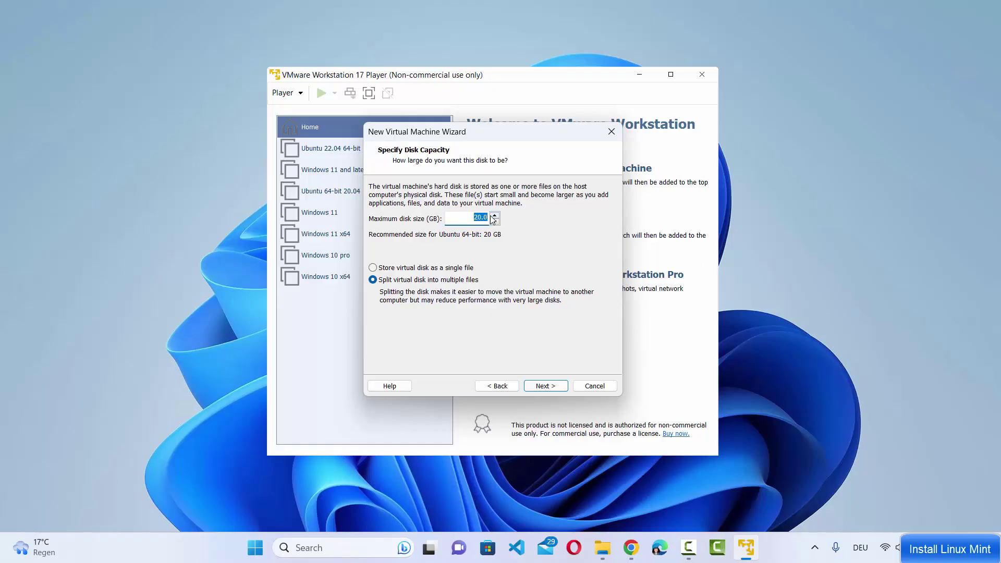
double_click(480, 217)
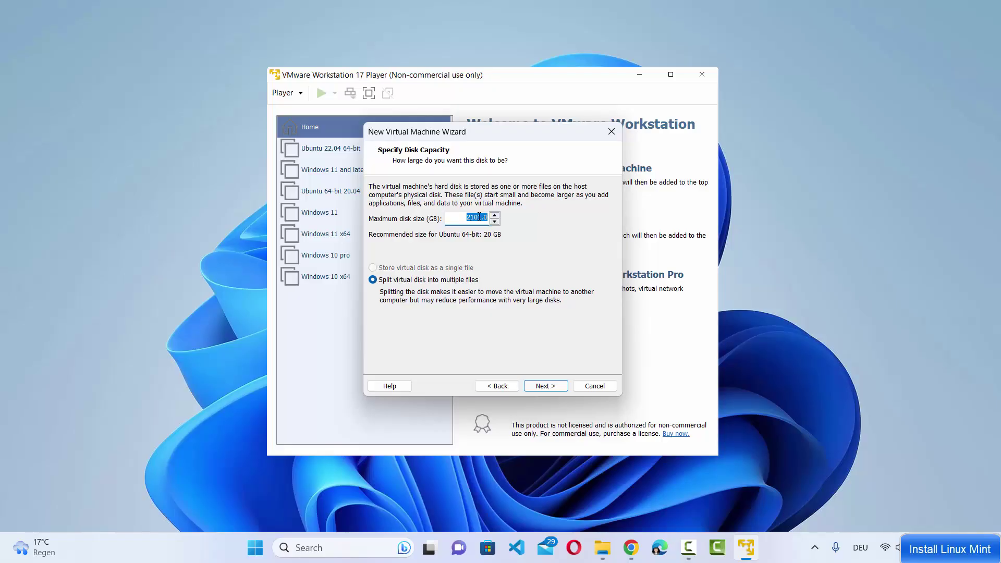
type("10")
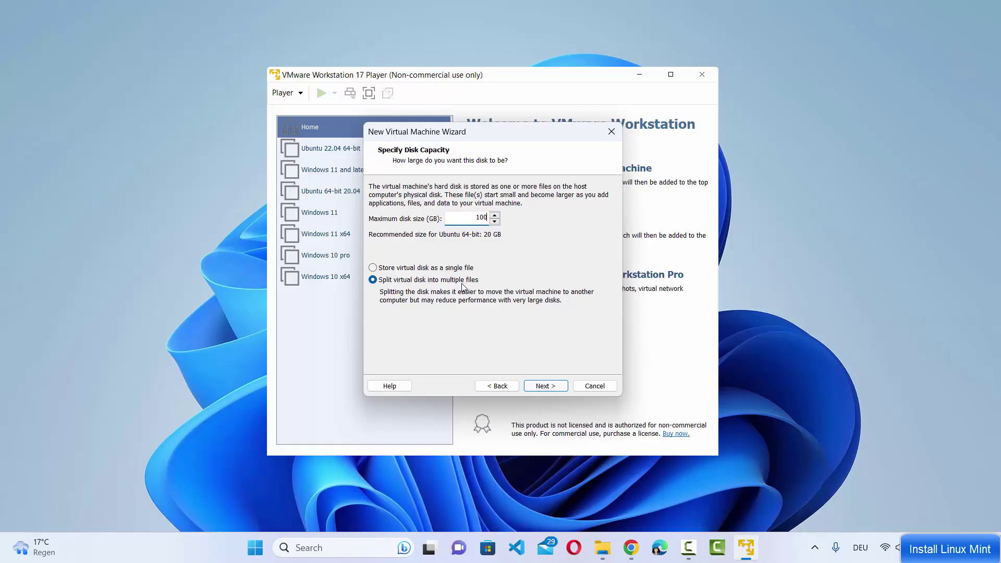
left_click(536, 387)
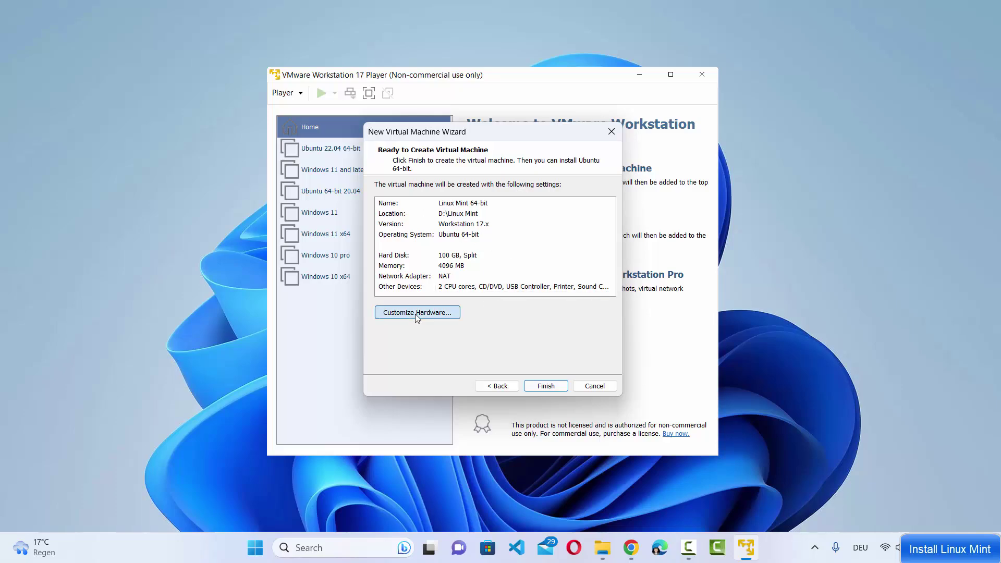
In Customize Hardware, raise the memory to 8 GB (8192 MB) with the slider
left_click(416, 313)
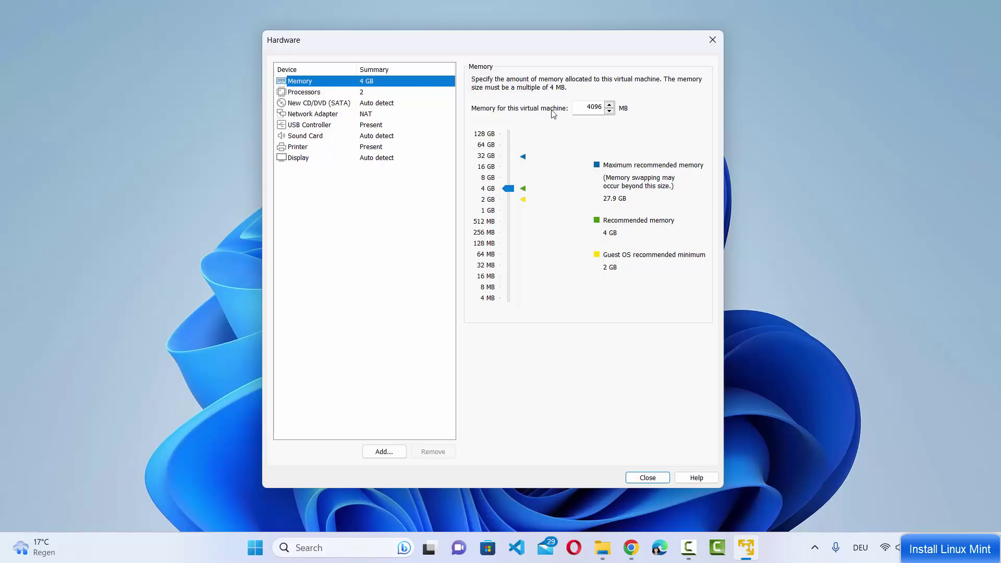
left_click(585, 108)
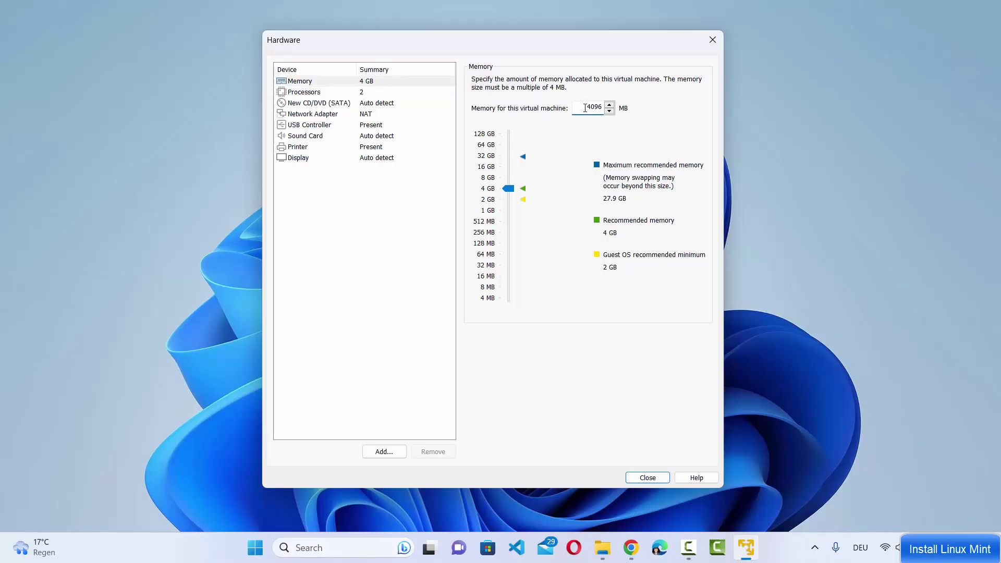
left_click_drag(585, 108, 598, 110)
left_click(509, 188)
left_click_drag(511, 187, 510, 175)
Set the processor cores to 4 and select the New CD/DVD (SATA) device
left_click(300, 94)
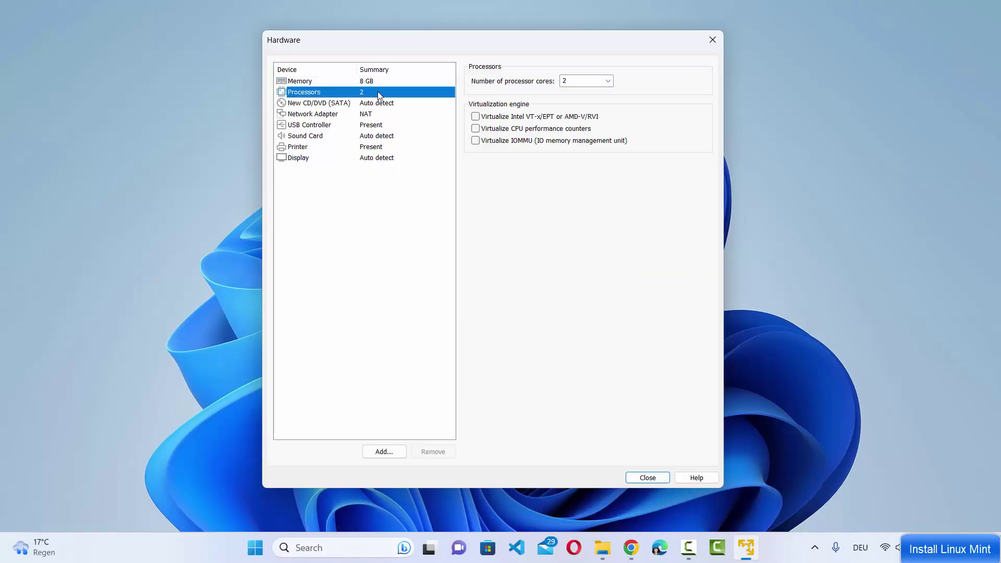
left_click(607, 81)
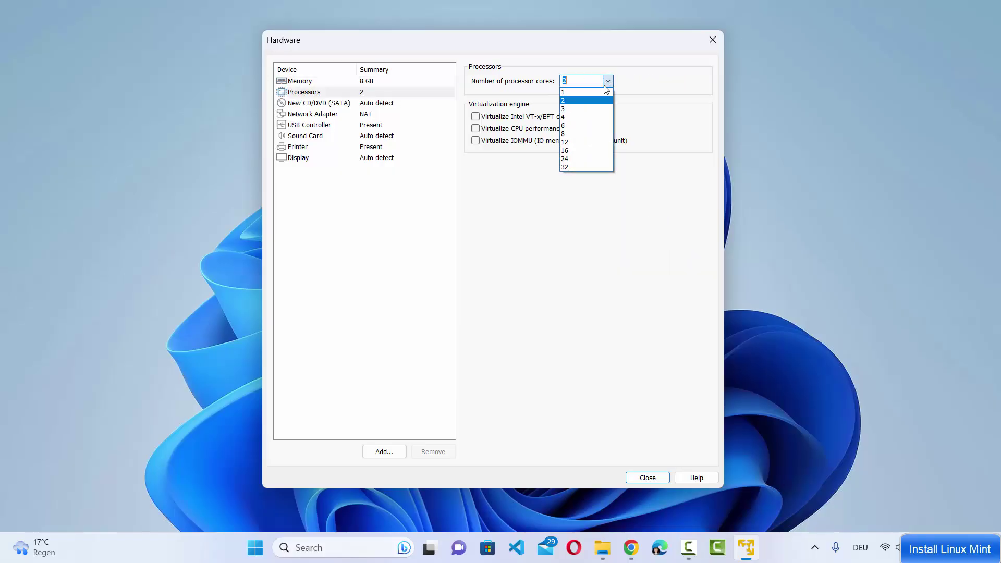
left_click(598, 117)
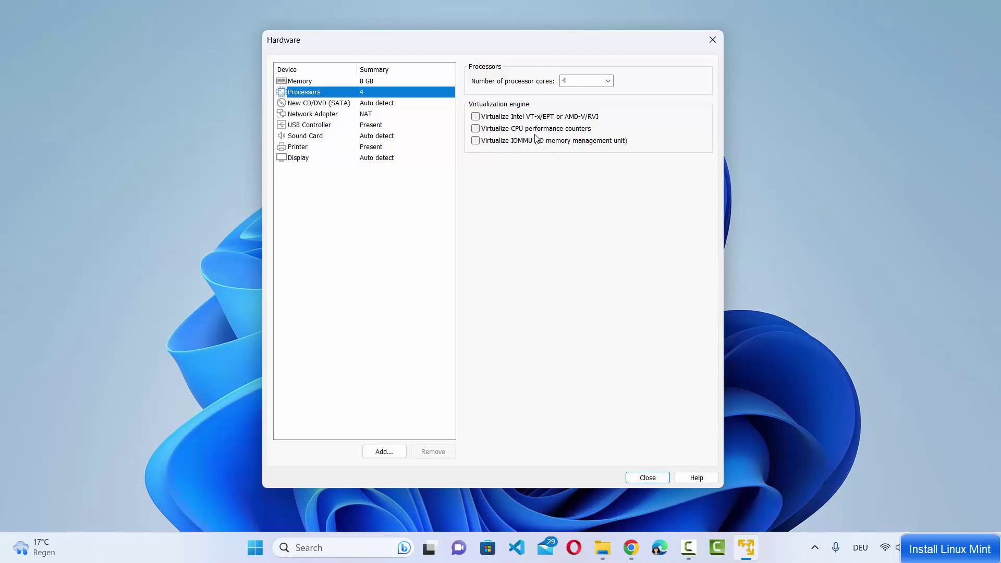
left_click(321, 105)
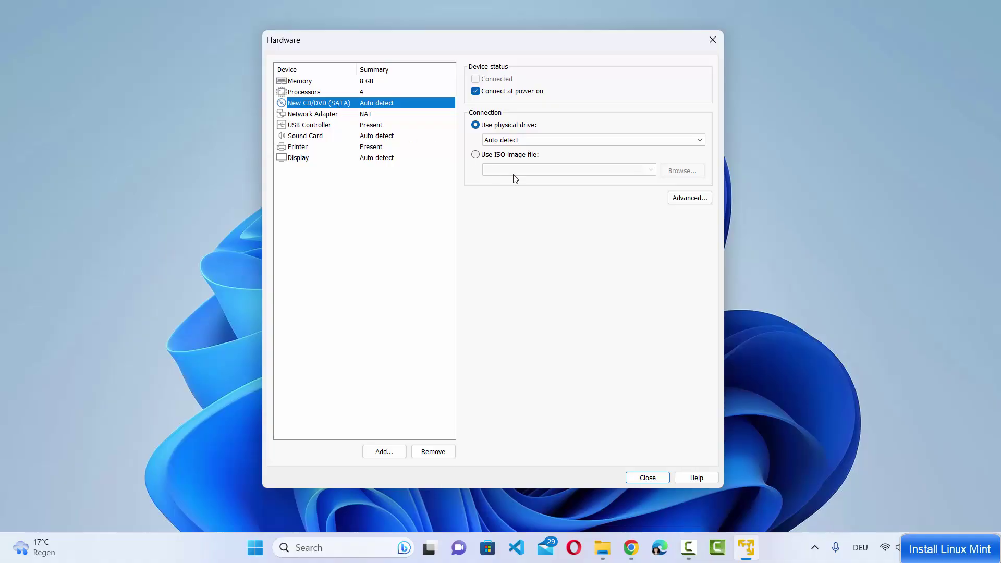
Attach linuxmint-21.1-cinnamon-64bit.iso from D:\Linux Mint as the CD/DVD drive's ISO image
left_click(476, 155)
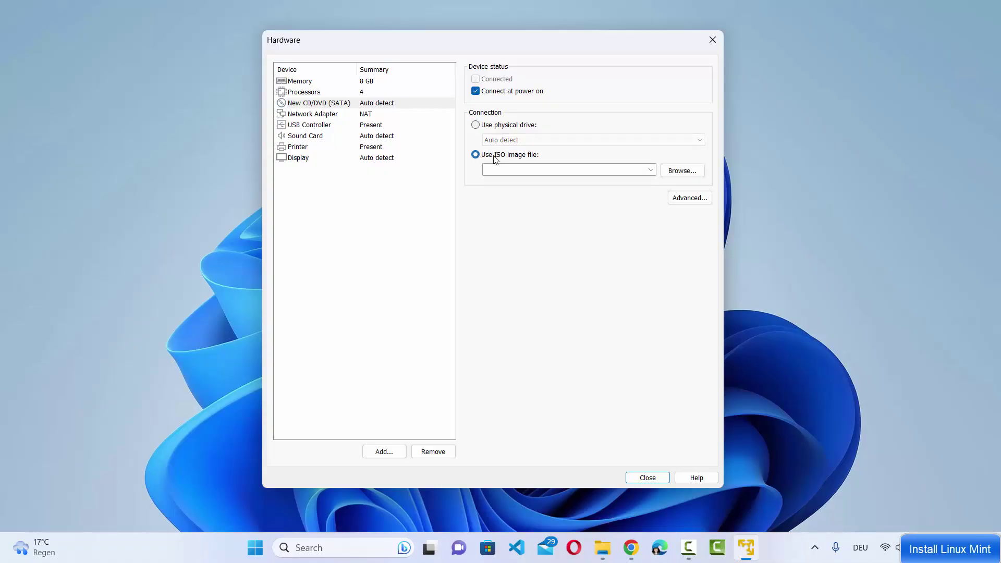
left_click(682, 171)
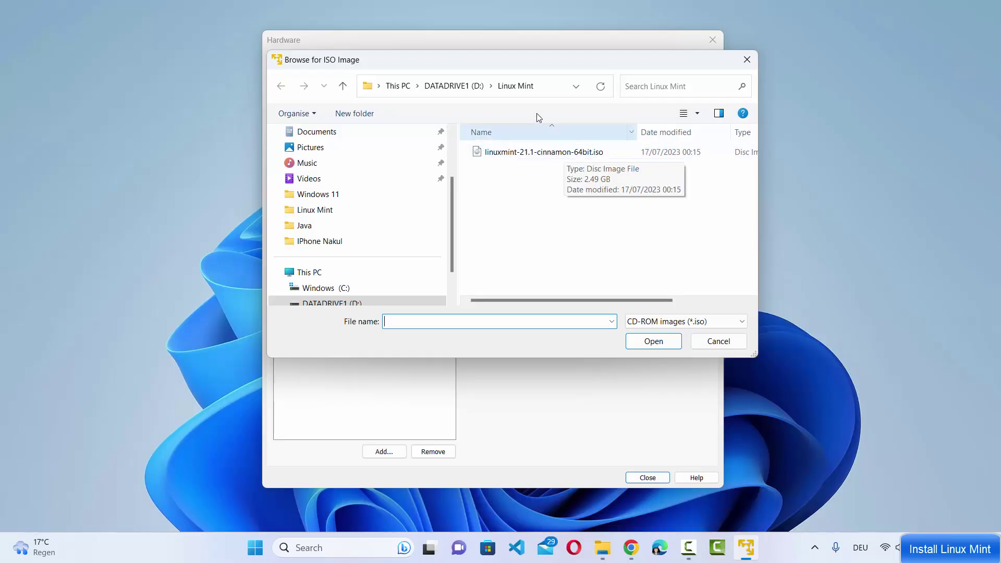
left_click(541, 92)
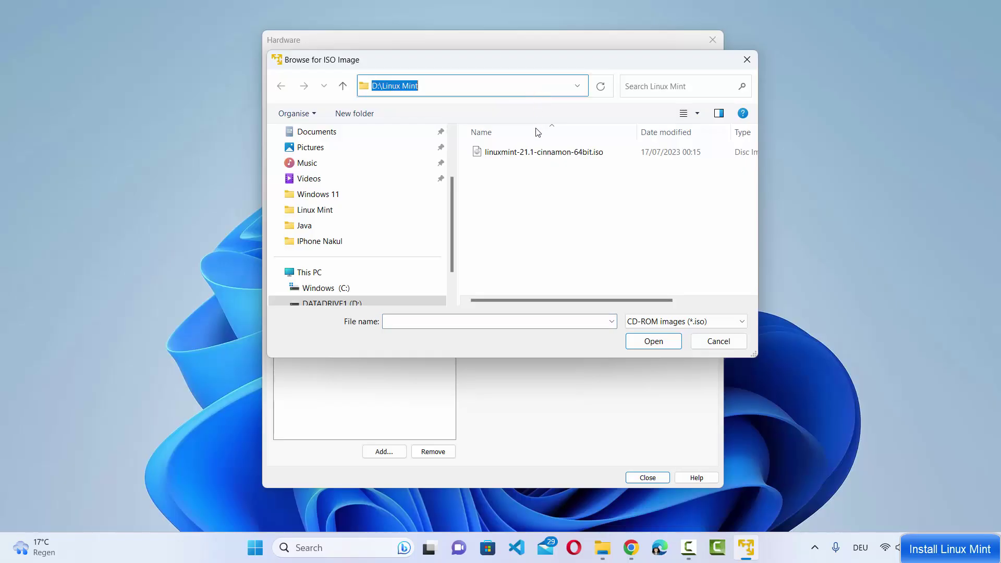
left_click(551, 156)
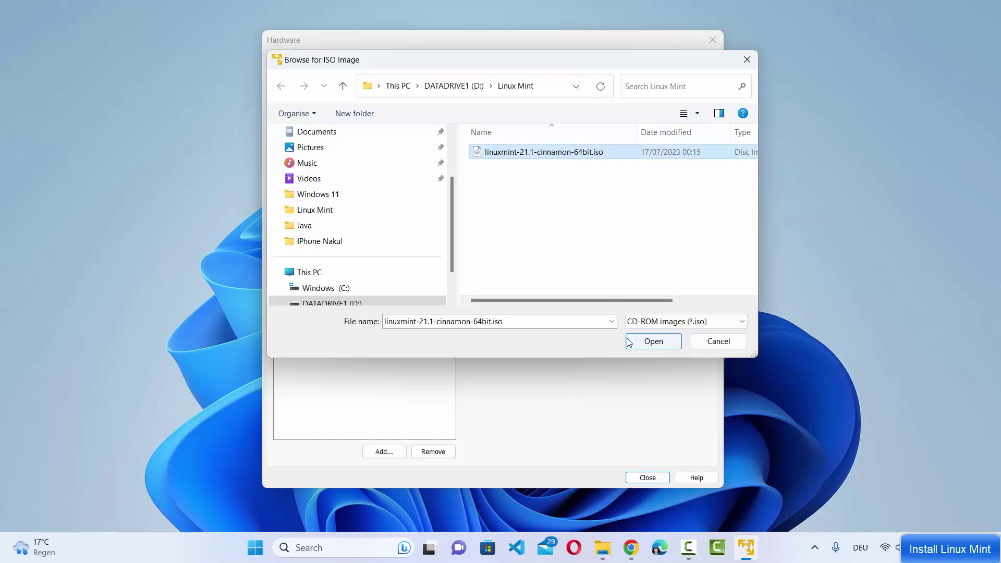
left_click(653, 342)
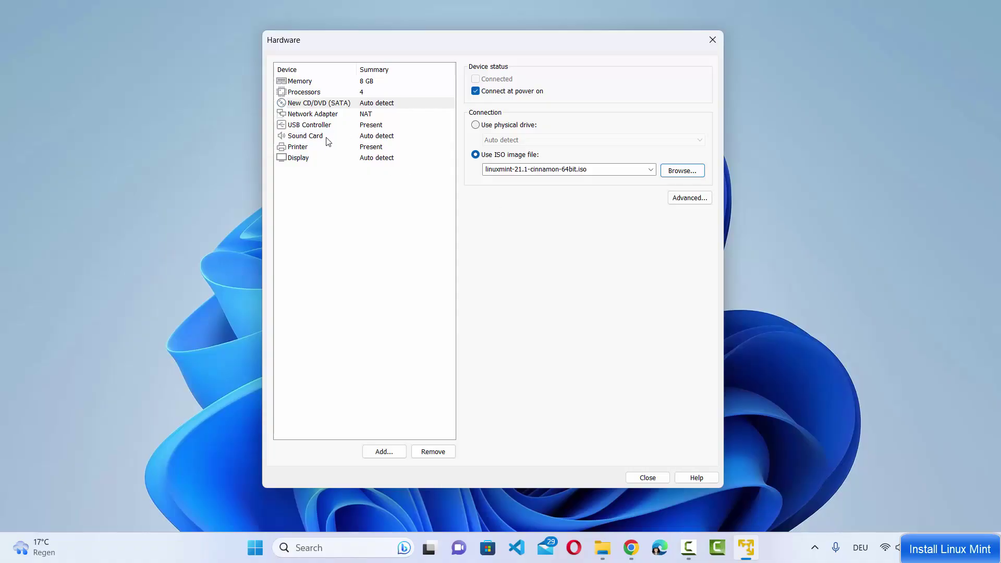
Check the Network Adapter and USB Controller, then finish creating the 8192 MB, 4-core VM
left_click(315, 118)
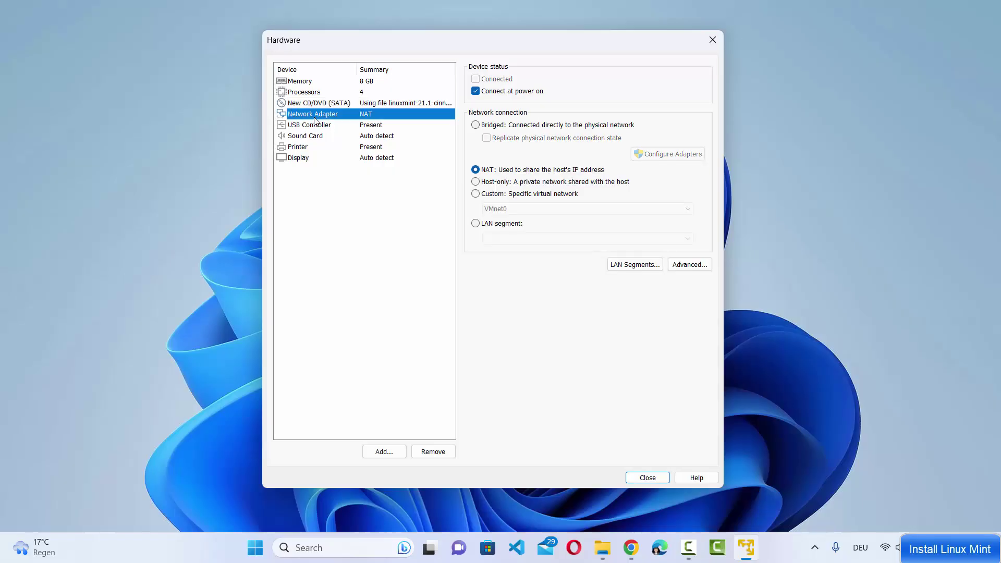
left_click(316, 128)
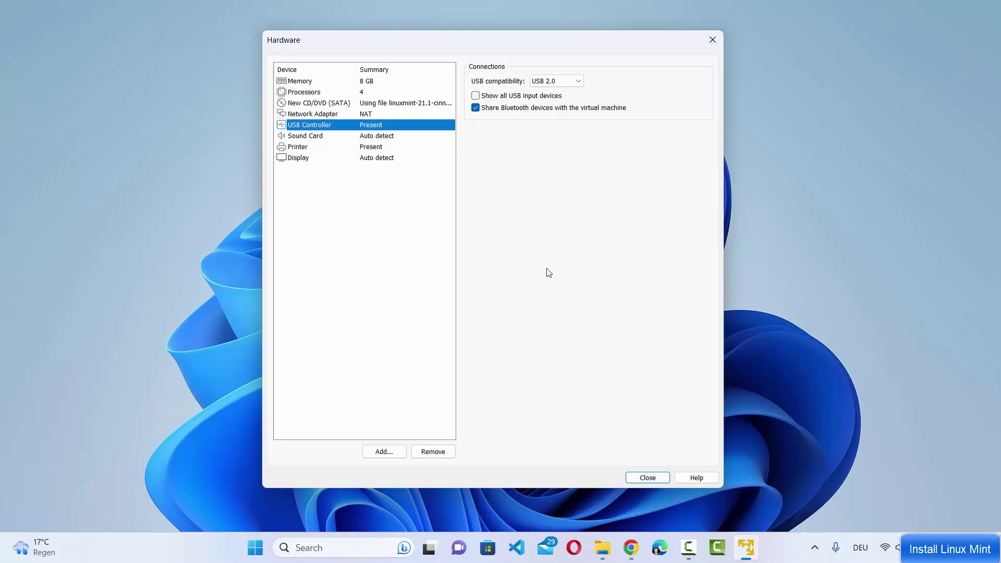
left_click(647, 478)
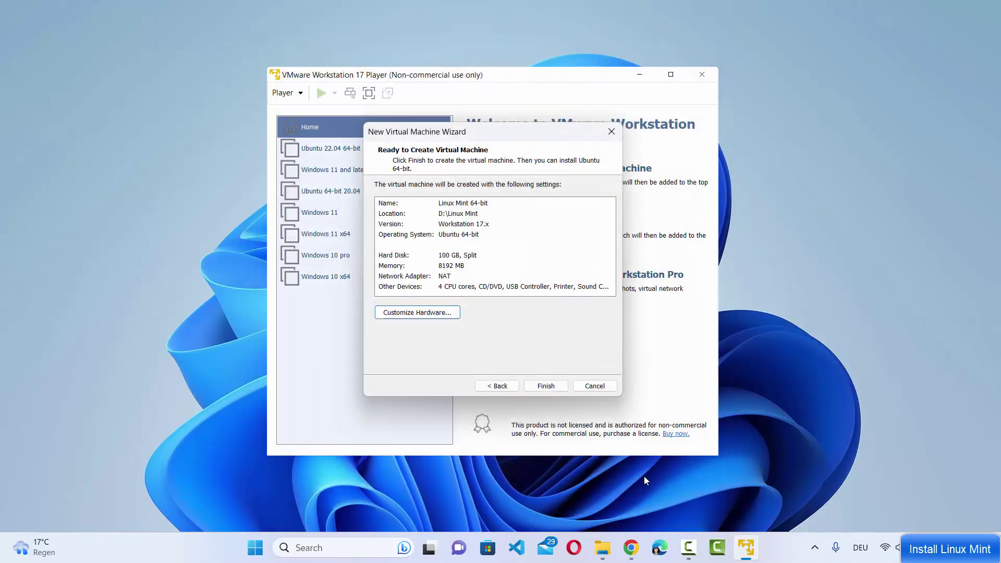
left_click(557, 388)
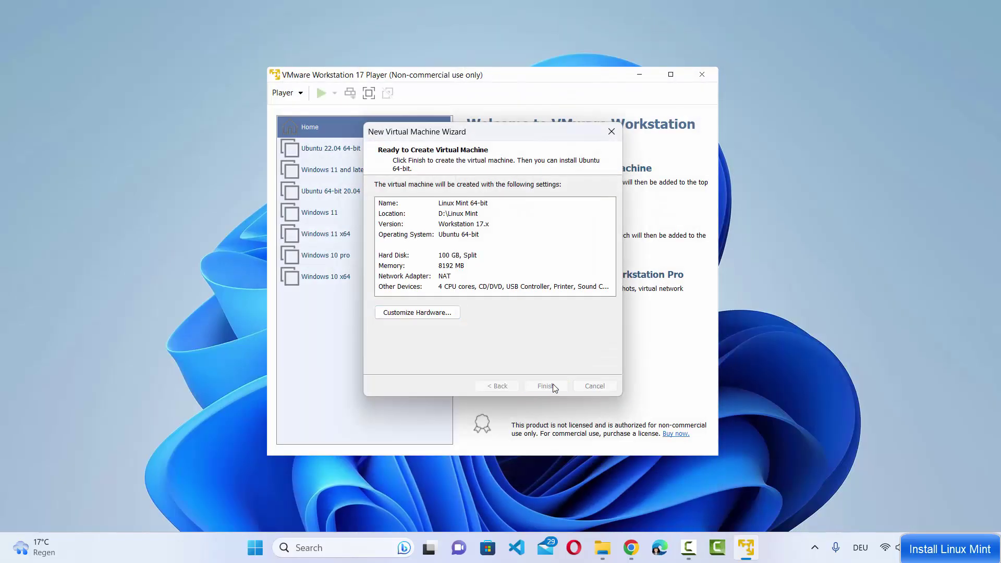
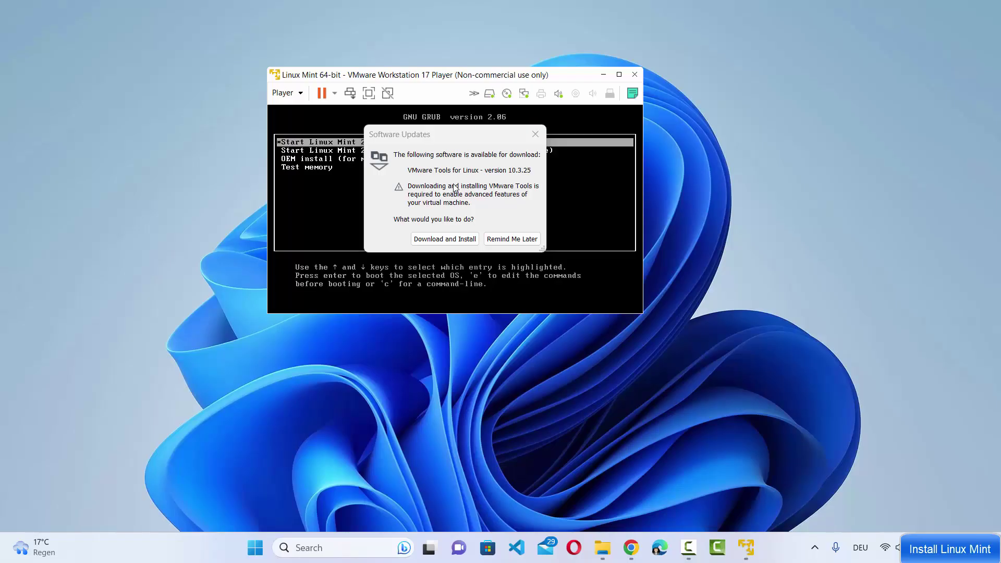
Accept the Software Updates offer to download and install VMware Tools for Linux
left_click(444, 240)
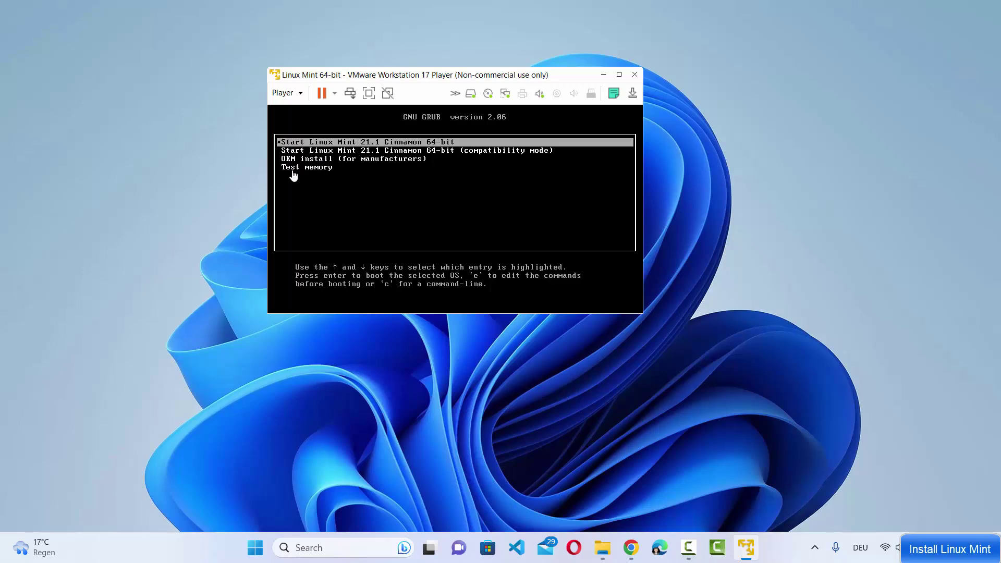
Boot the 'Start Linux Mint 21.1 Cinnamon 64-bit' entry into the live session
left_click(345, 145)
key("Return")
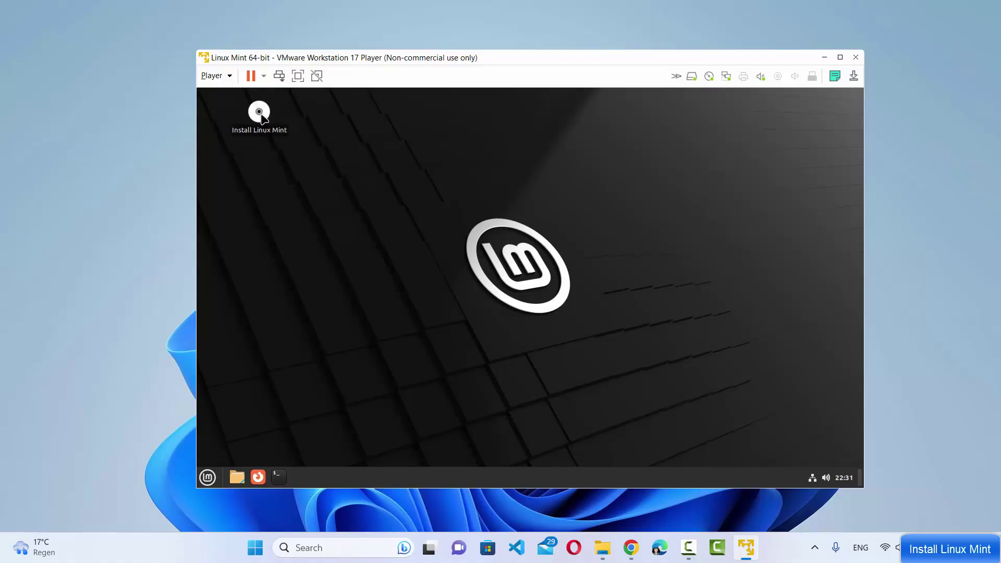
Launch the Mint installer, keep English as the language, and select the German keyboard layout
double_click(263, 118)
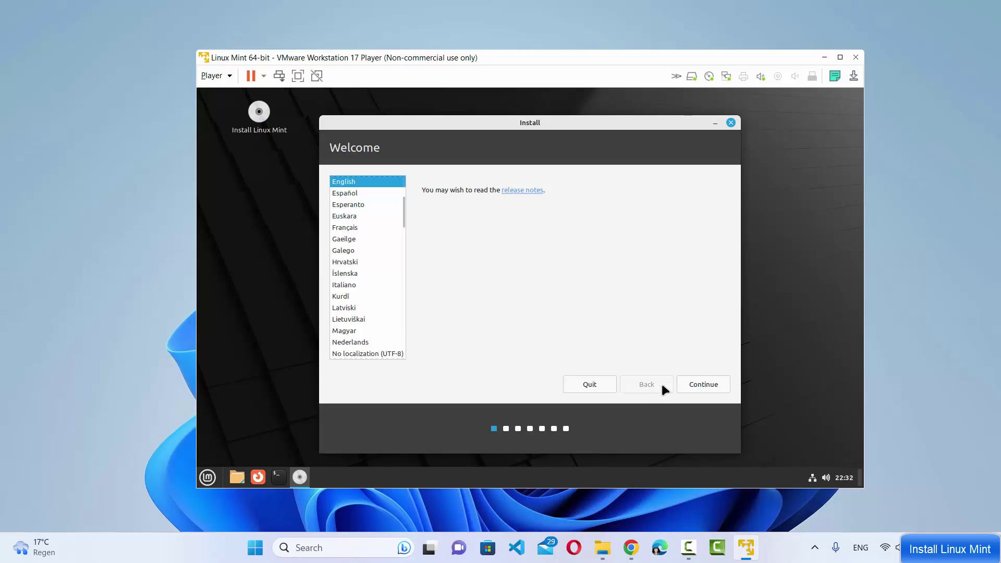
left_click(700, 387)
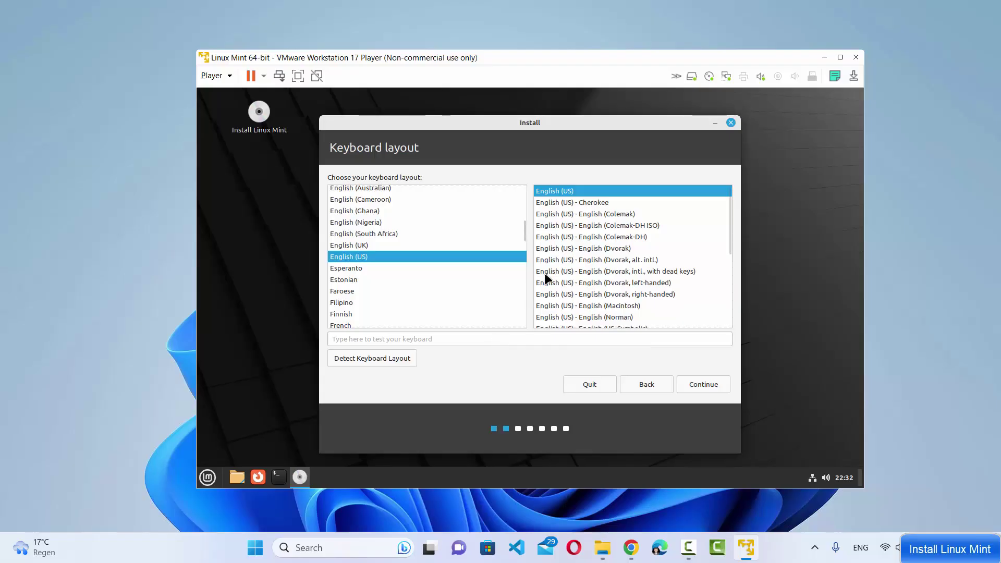
scroll(345, 255, "down", 4)
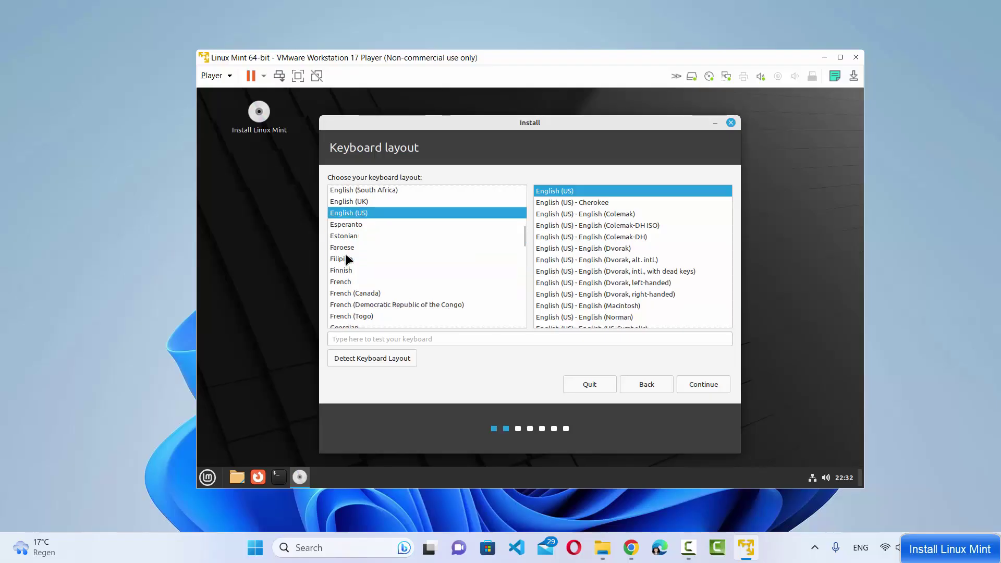
left_click(351, 249)
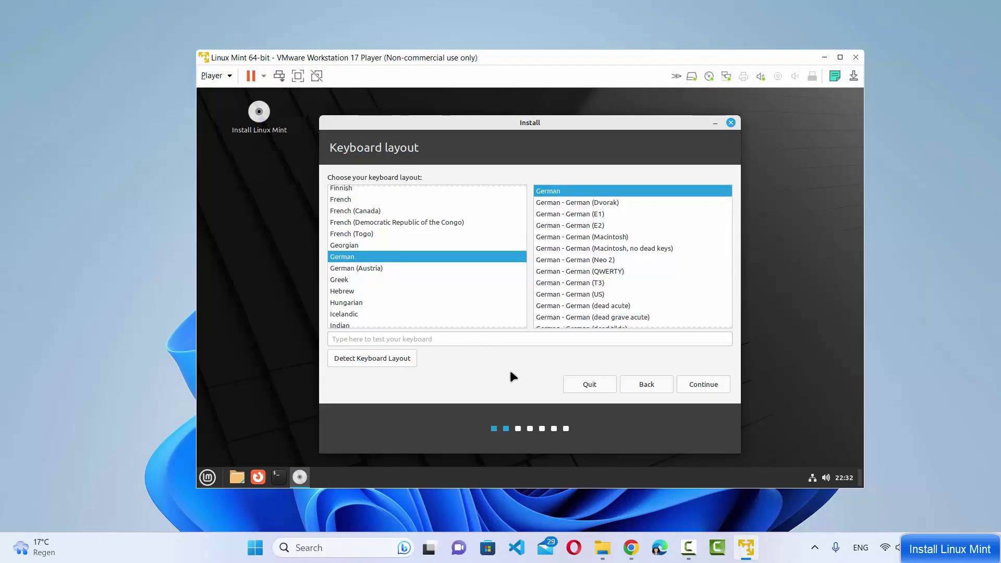
Keep the German keyboard, enable multimedia codecs, and advance to Installation type with Erase disk chosen
left_click(709, 389)
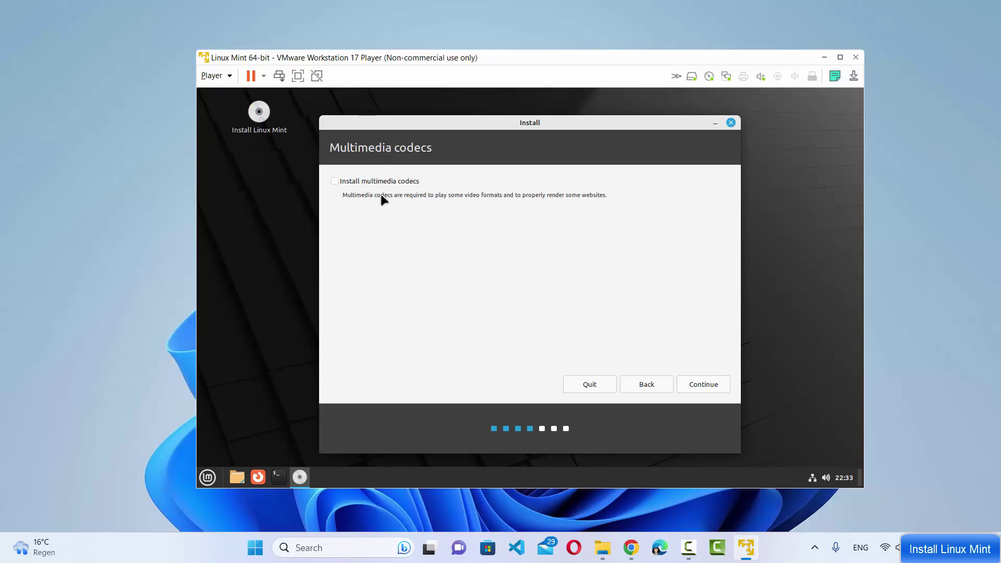
left_click(336, 181)
left_click(714, 385)
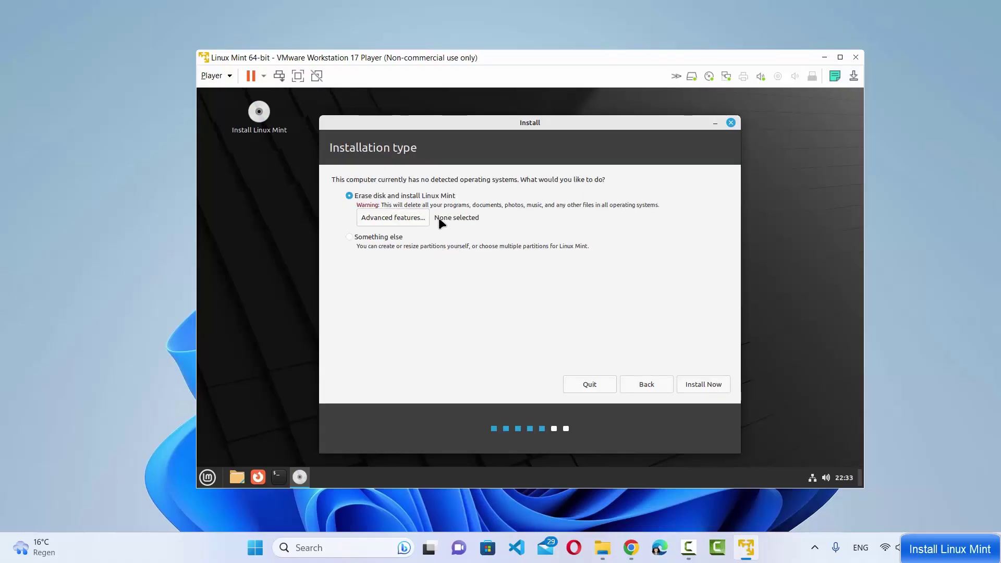
left_click_drag(332, 152, 419, 153)
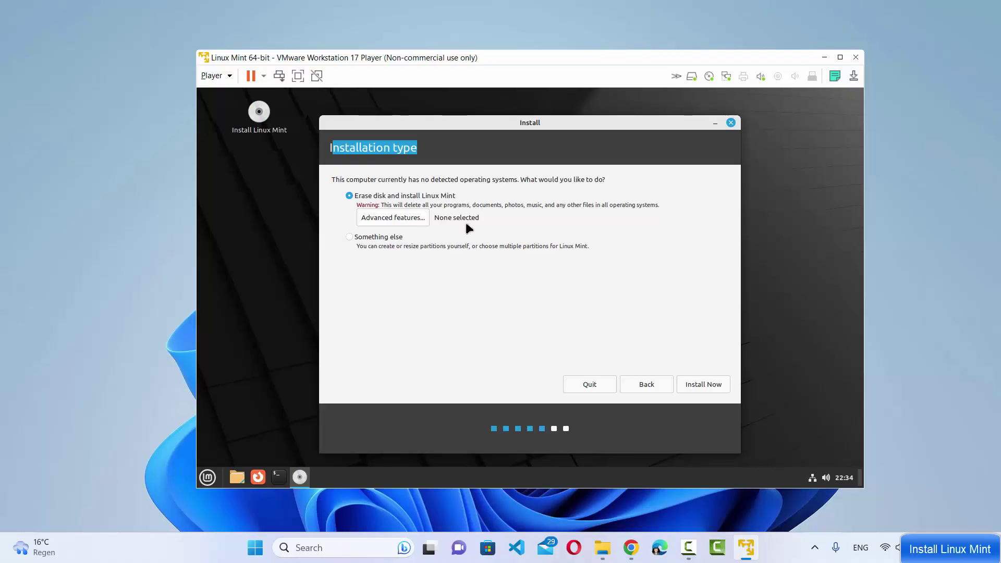
Install with the erased disk, confirm the partition changes, and accept Berlin as the time zone
left_click(696, 381)
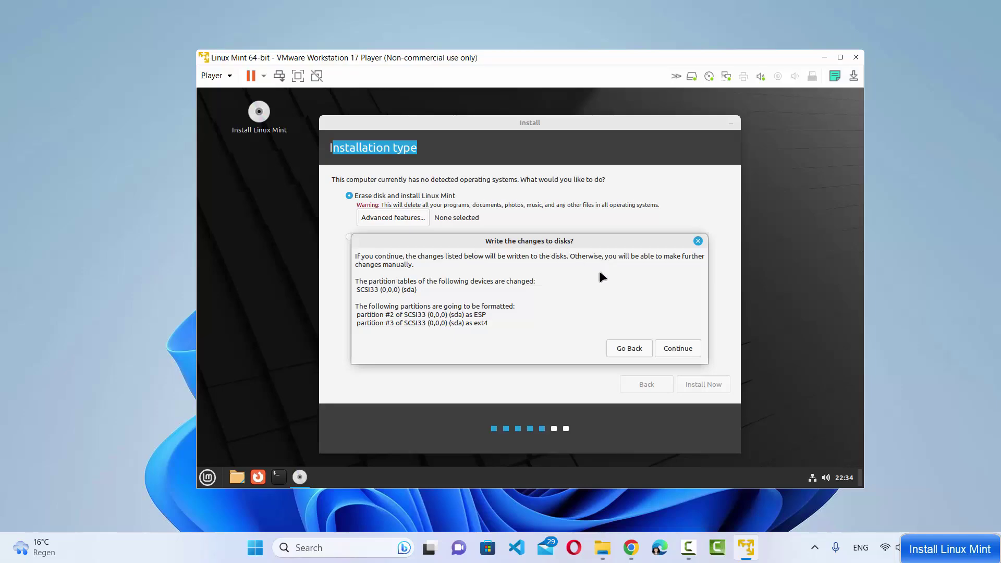
left_click(667, 349)
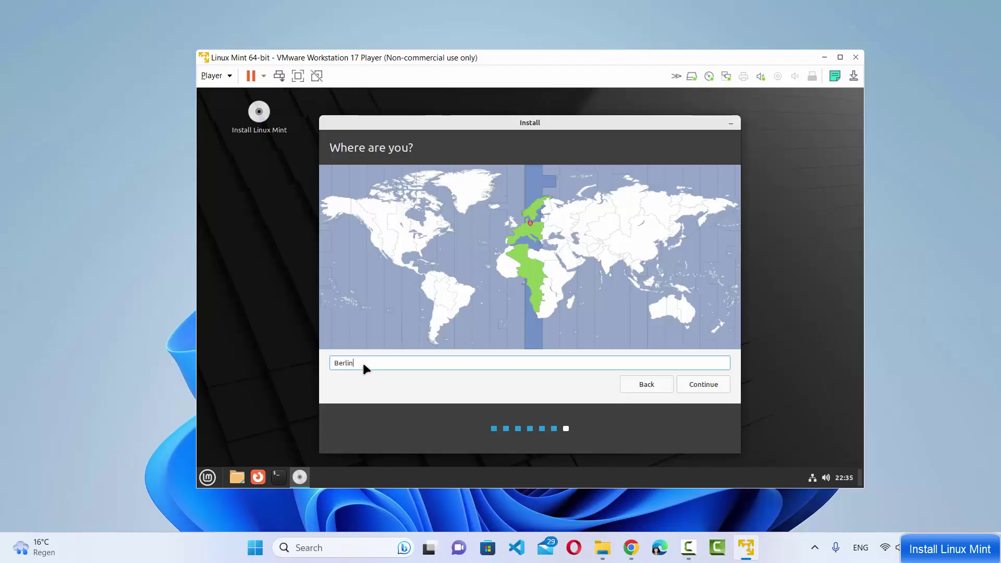
left_click_drag(363, 363, 333, 358)
left_click(716, 383)
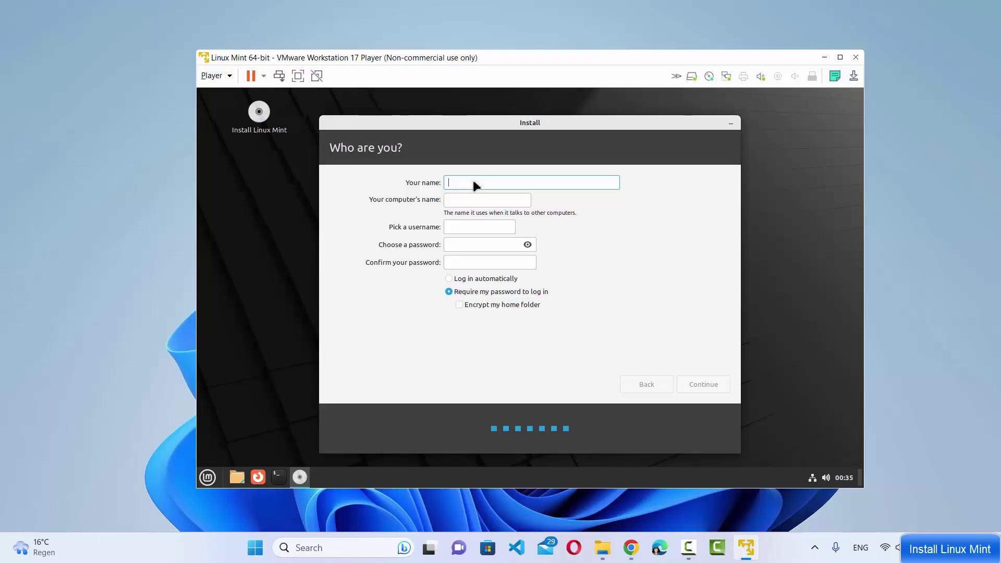
Enter the user's name, trim the virtual-machine suffix off the computer name, and check the username
type("ode")
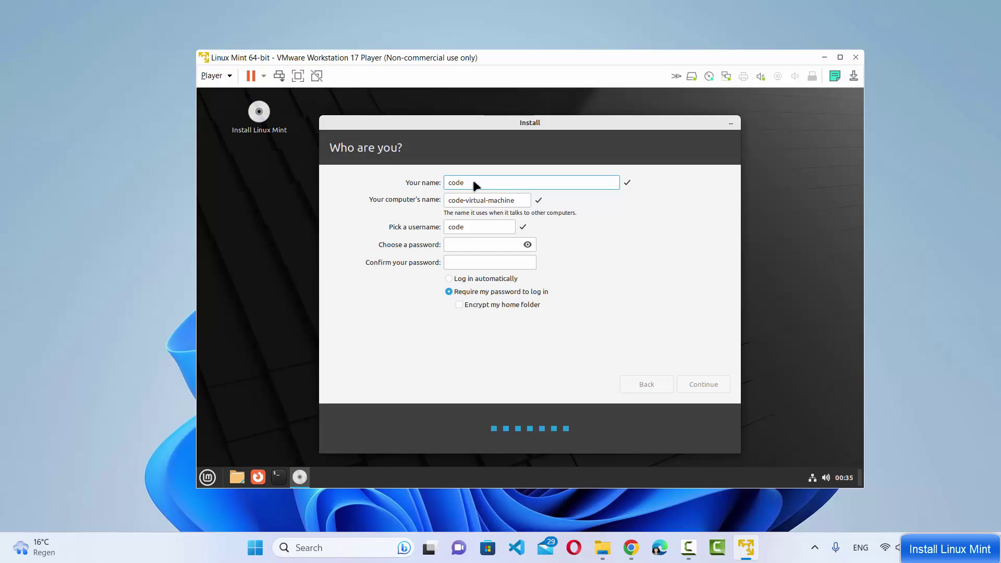
type("bind")
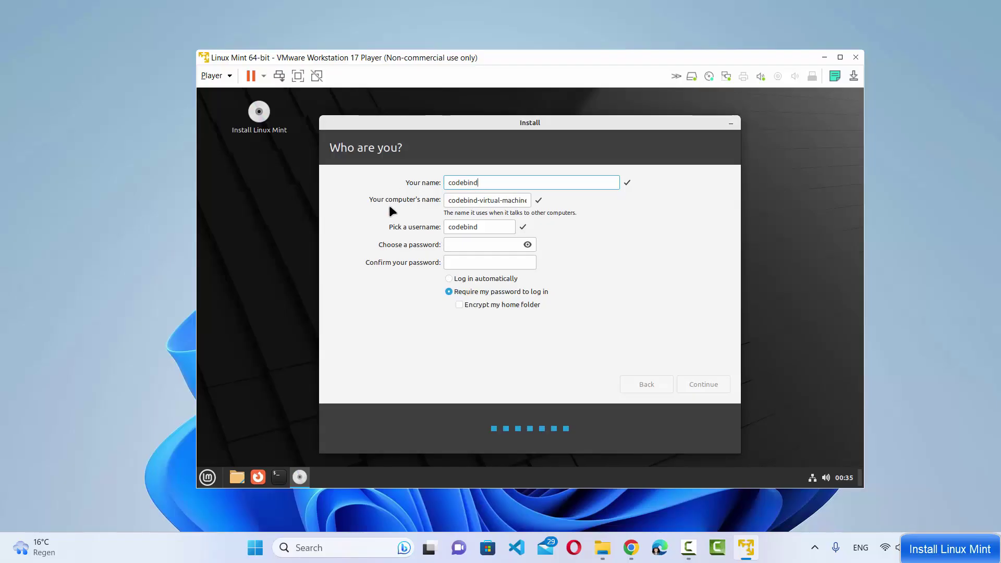
left_click_drag(479, 202, 552, 199)
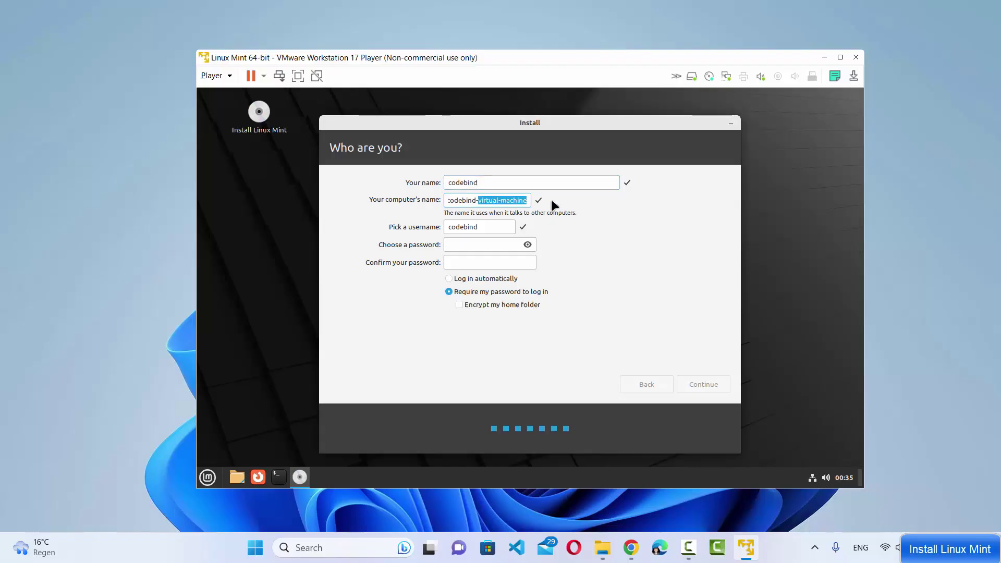
key("BackSpace")
key("BackSpace")
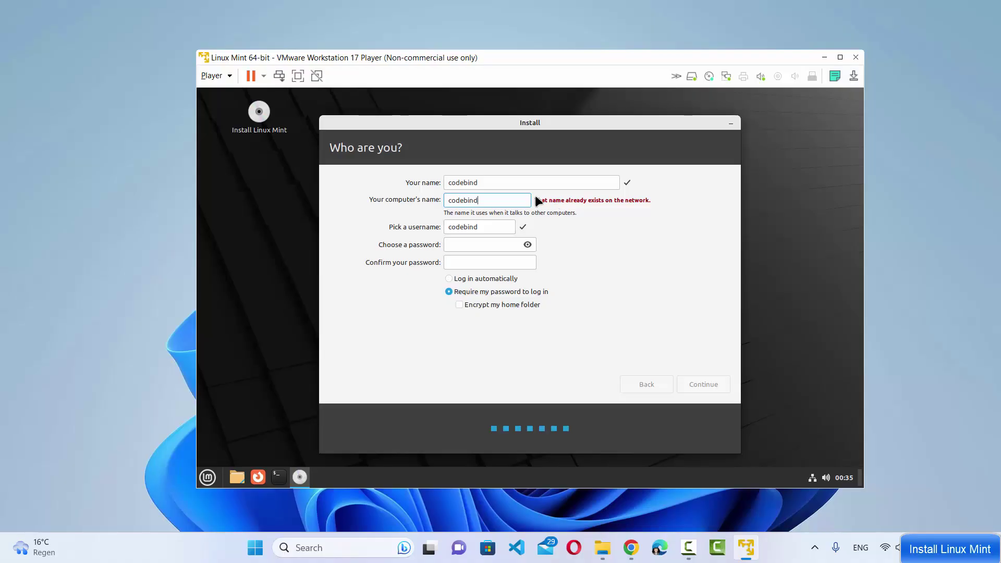
double_click(454, 182)
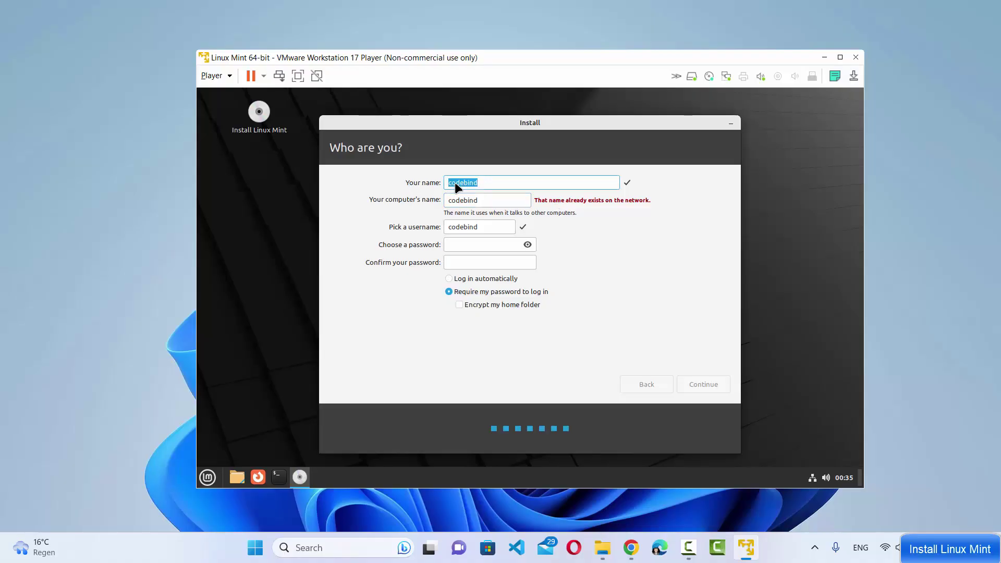
double_click(466, 202)
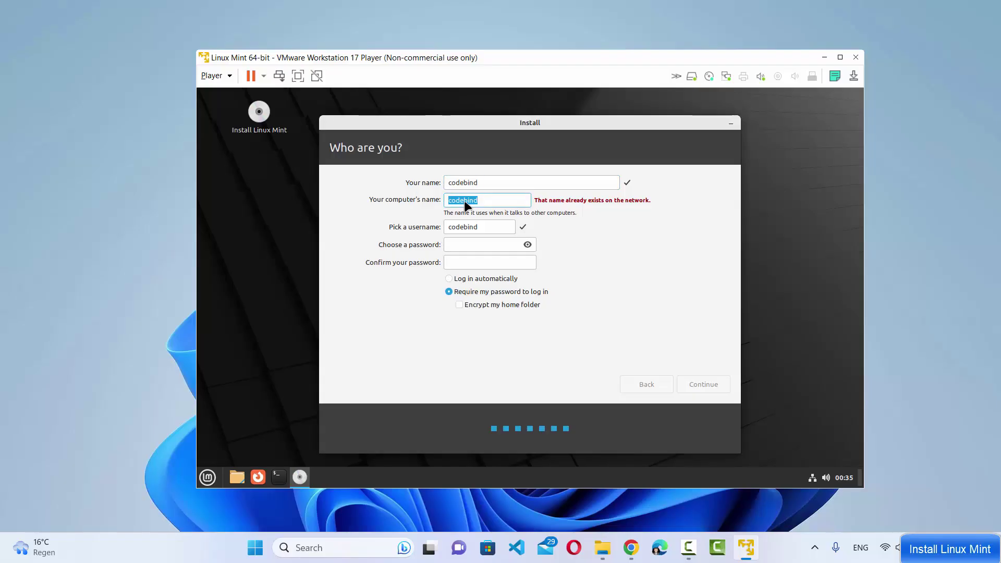
double_click(456, 229)
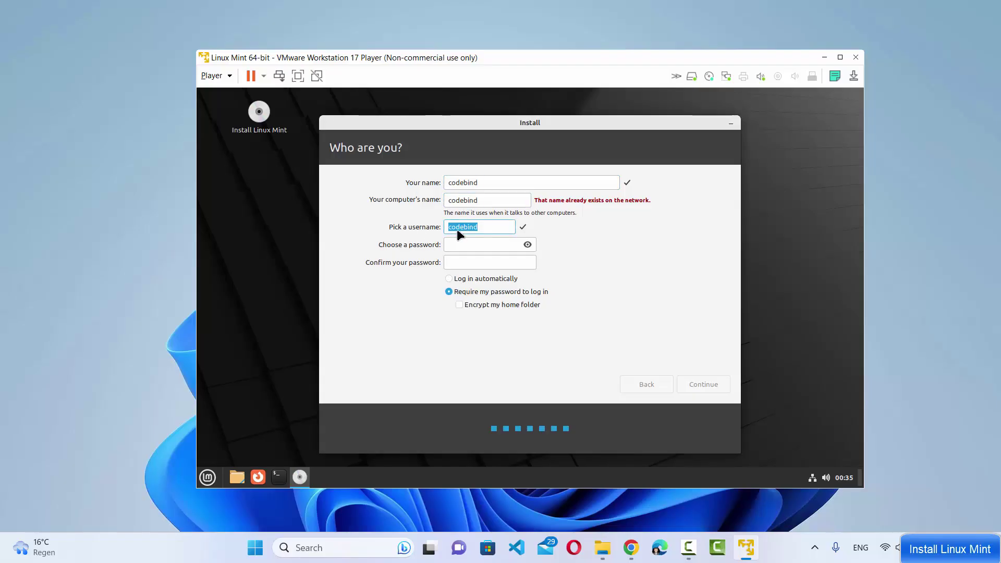
Enter and confirm the account password, then begin the installation
left_click(482, 243)
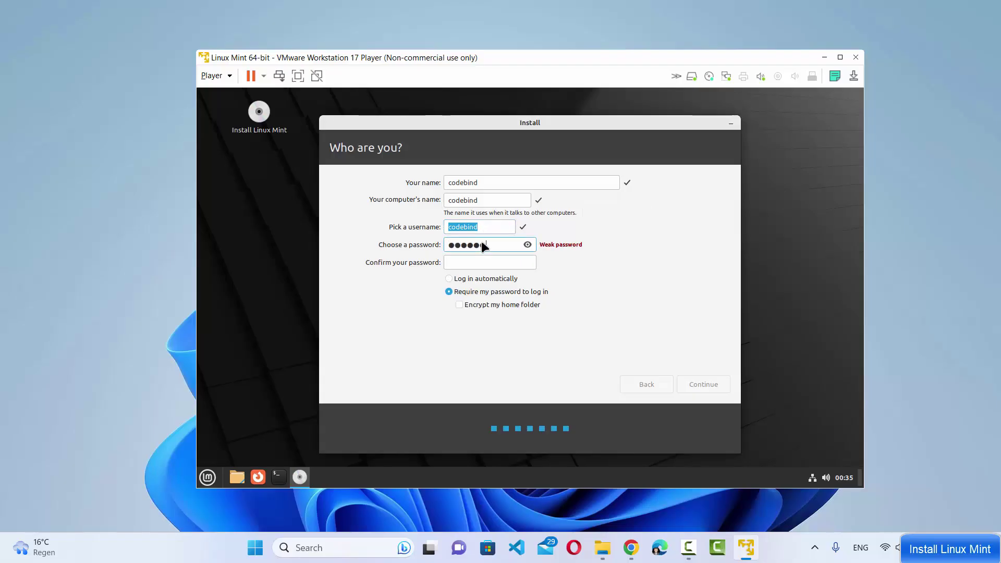
left_click(499, 262)
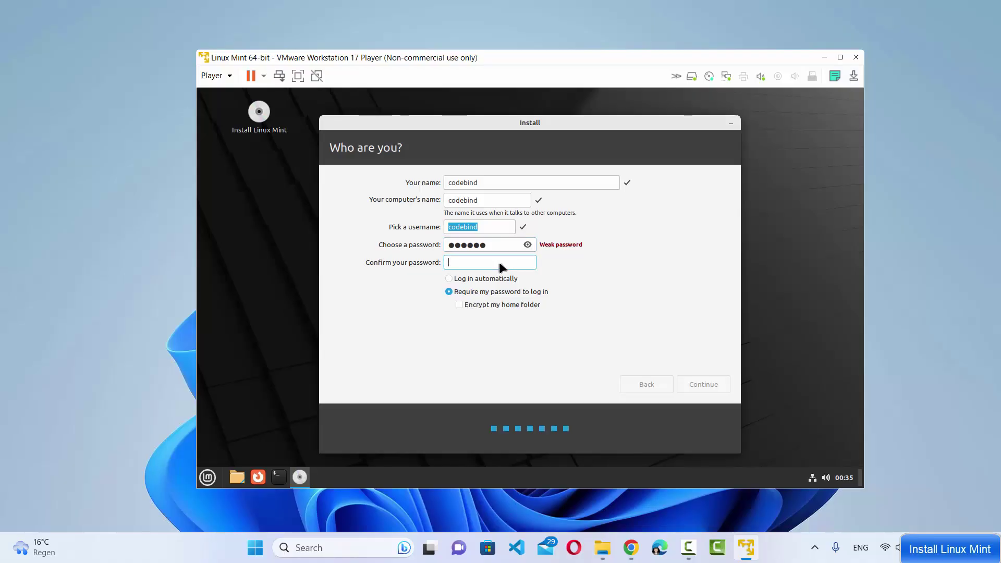
left_click(693, 385)
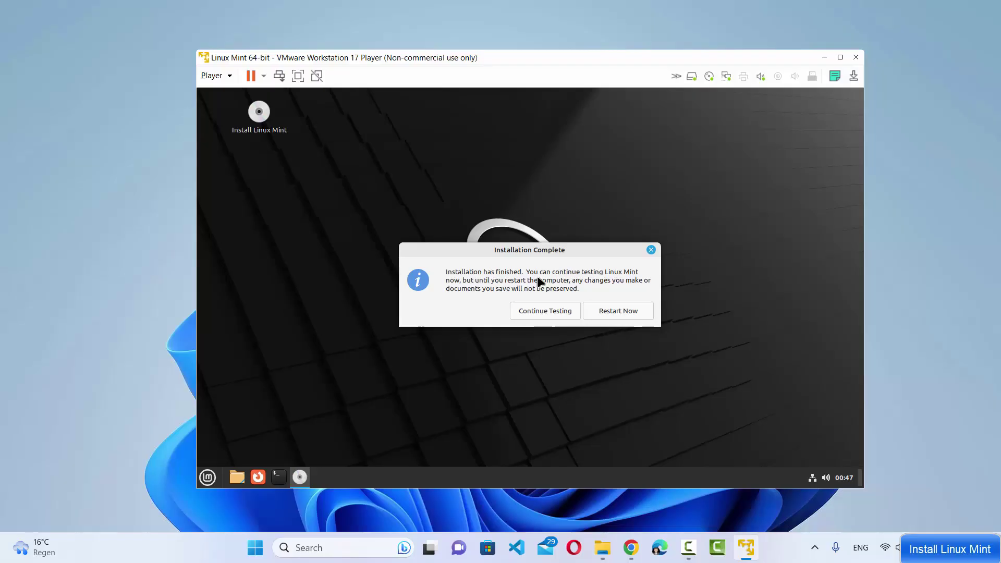
Restart the virtual machine from the Installation Complete dialog
left_click(599, 311)
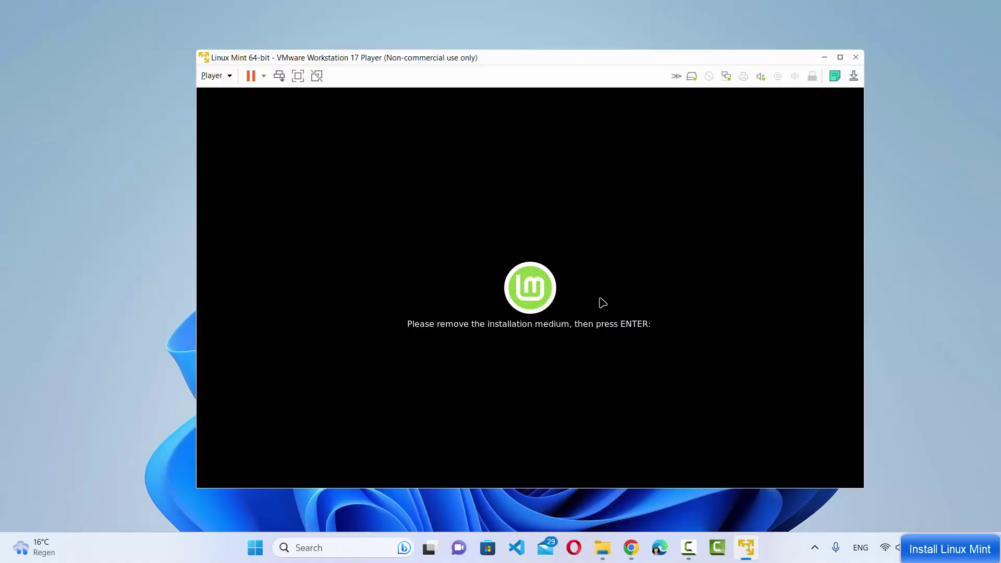
Confirm the installation medium is removed, recentre the Player window, and log in with the account password
key("Return")
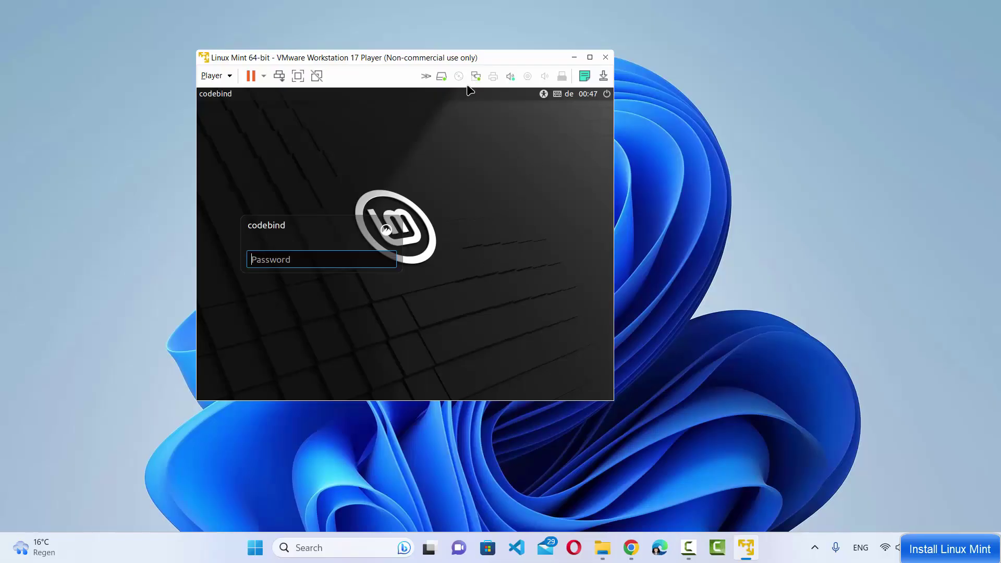
left_click_drag(465, 58, 531, 71)
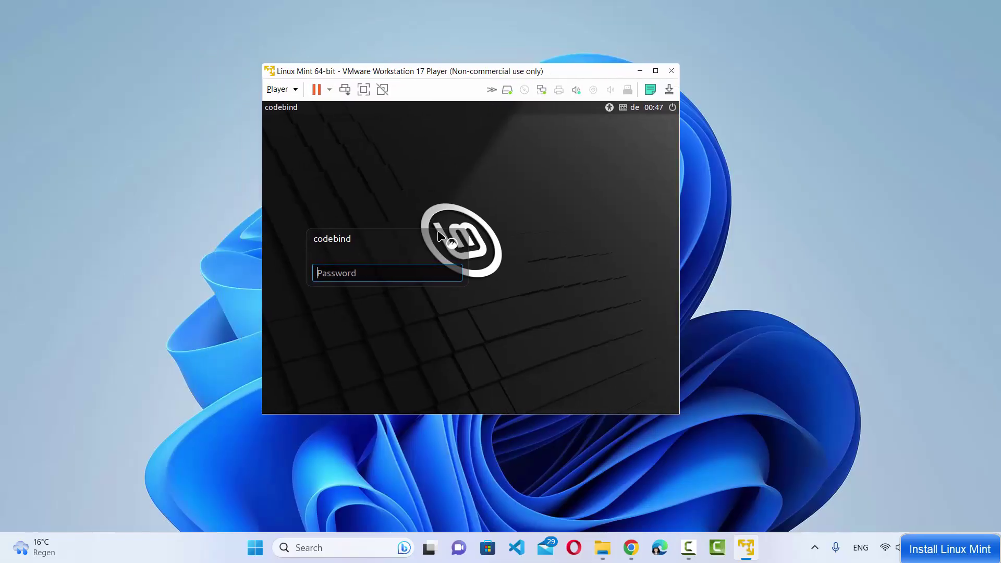
left_click(435, 275)
type("******")
key("Return")
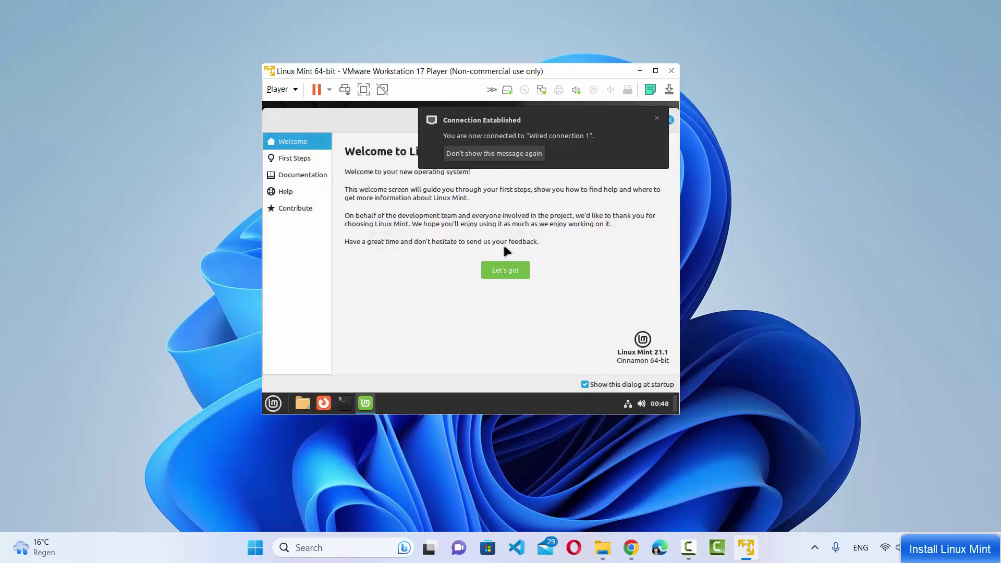
Maximize the Player window so the Mint guest fills the screen
left_click(656, 71)
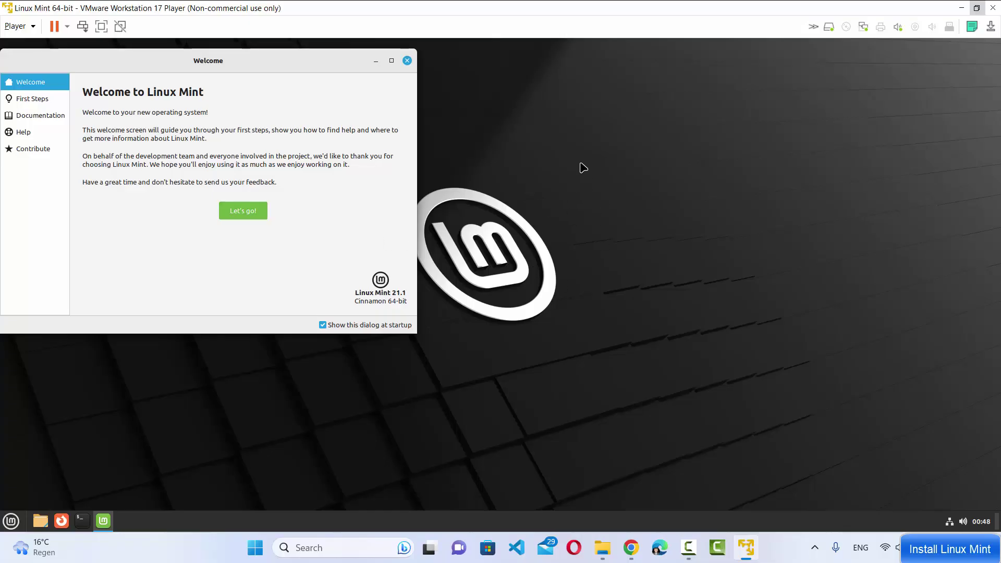
left_click(977, 8)
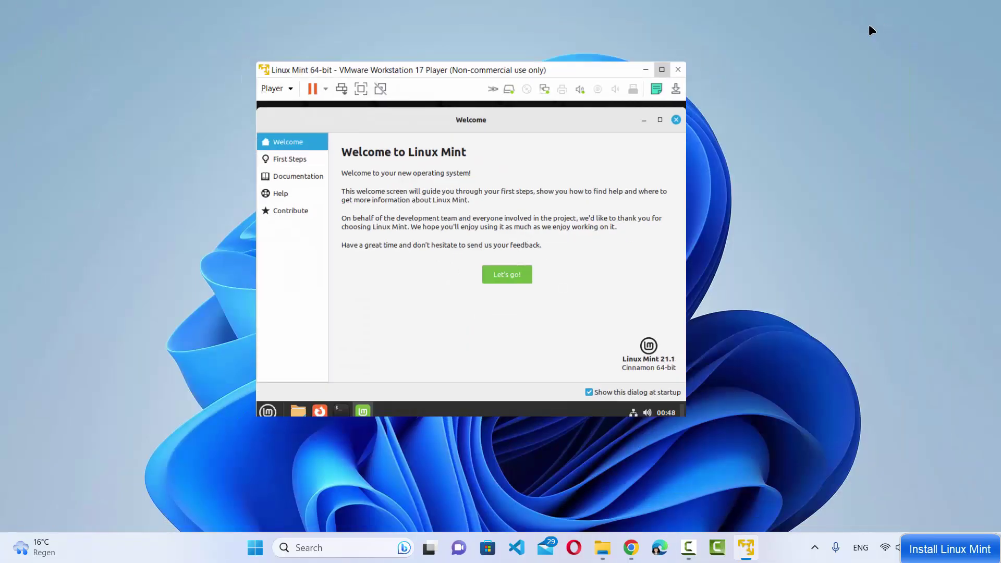
left_click(655, 70)
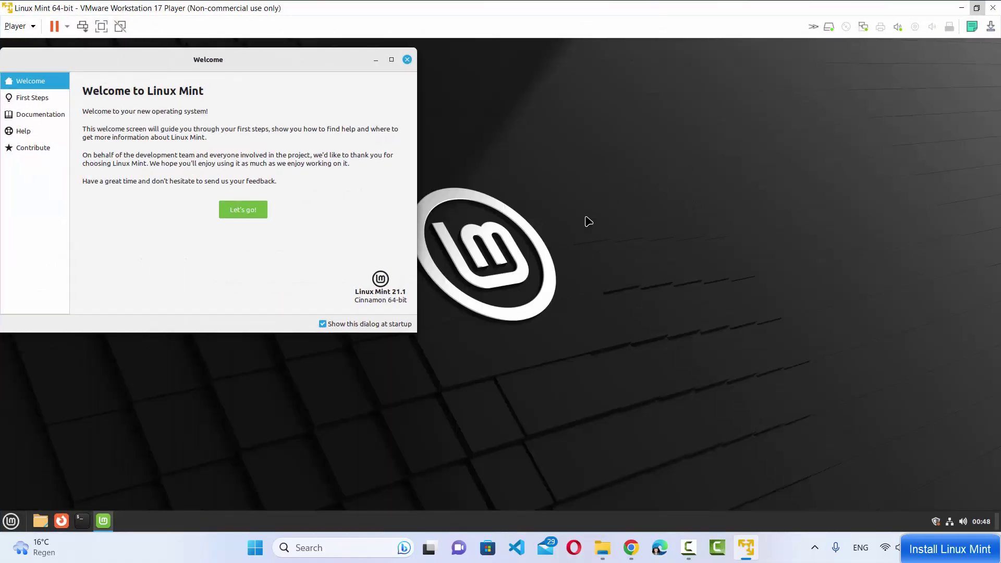
Close the Welcome window, then open and dismiss the Mint application menu
left_click_drag(230, 56, 458, 88)
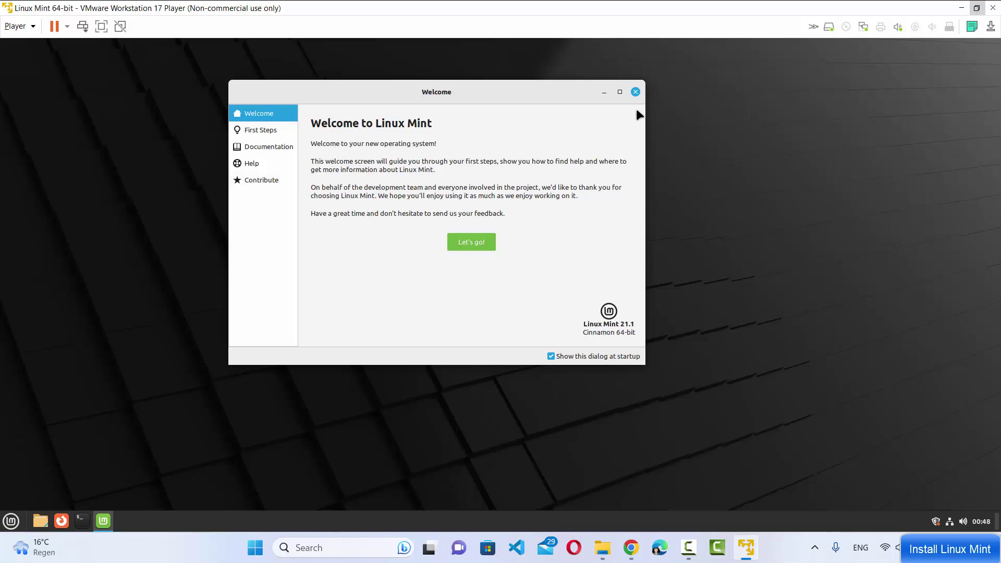
left_click(635, 92)
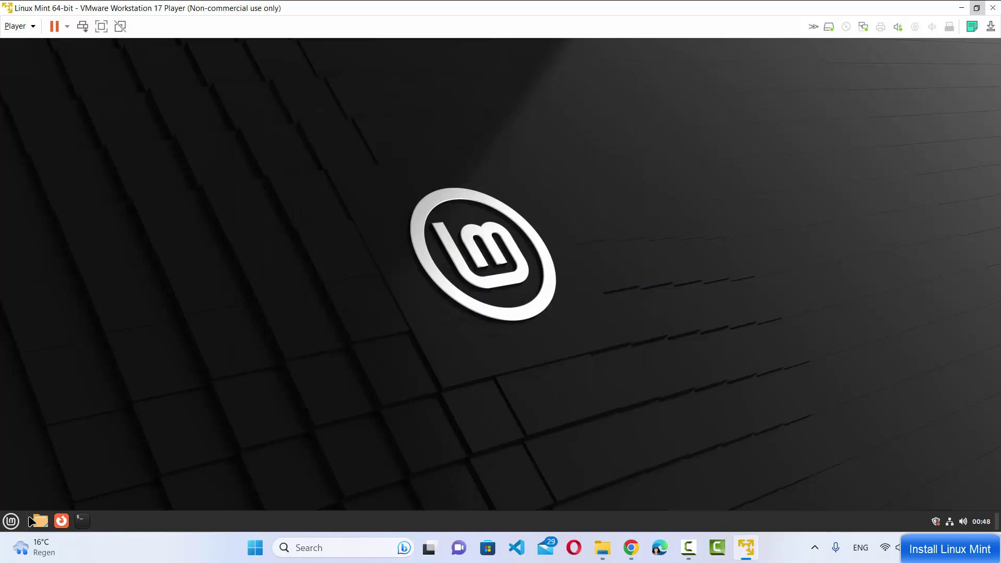
left_click(11, 522)
mouse_move(88, 438)
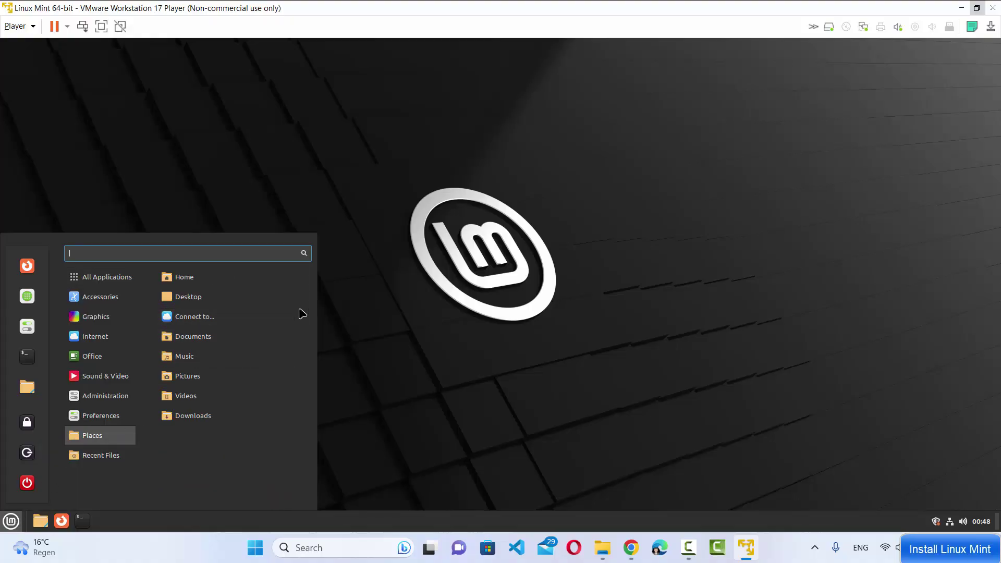
left_click(386, 312)
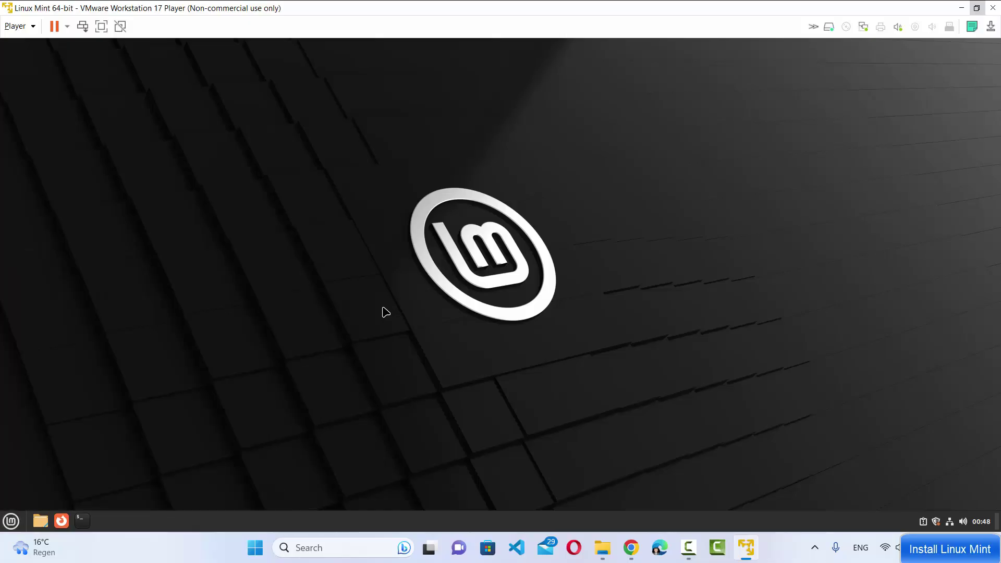